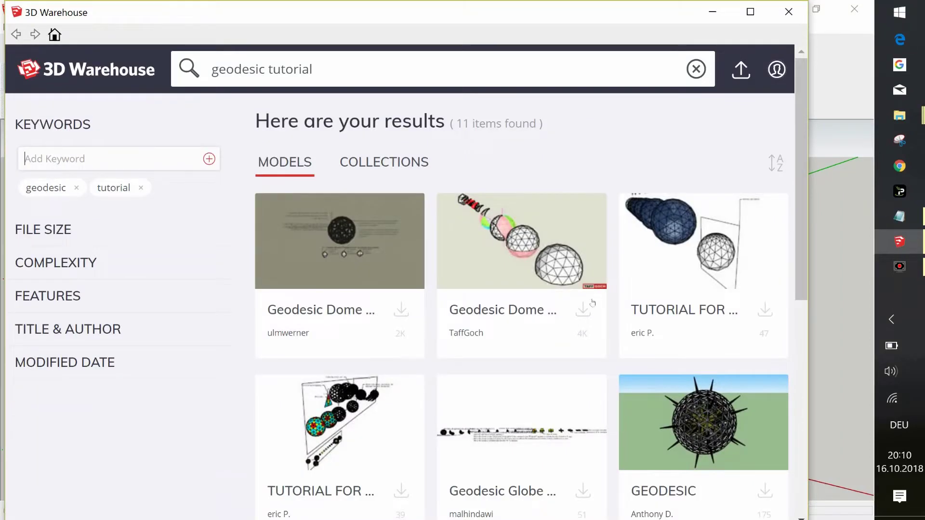
Load the second Geodesic Dome result from 3D Warehouse into the current model
left_click(583, 311)
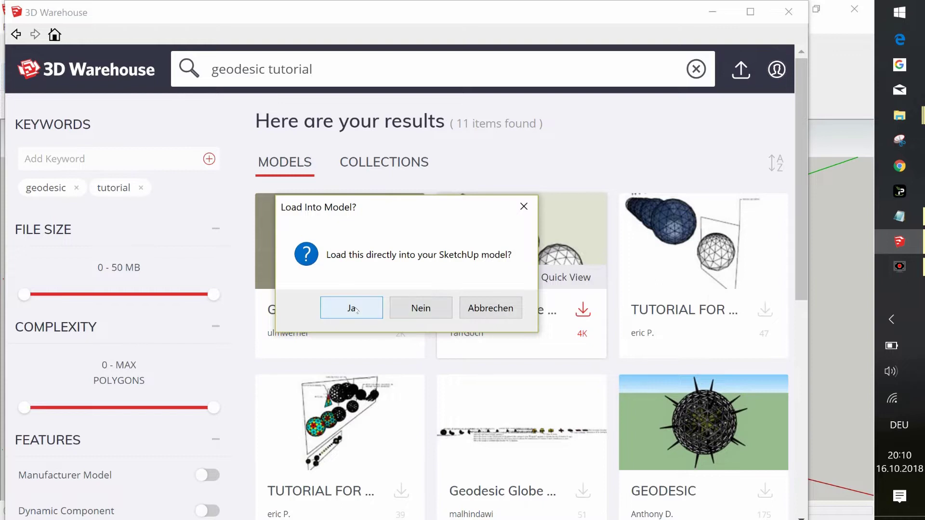
left_click(351, 308)
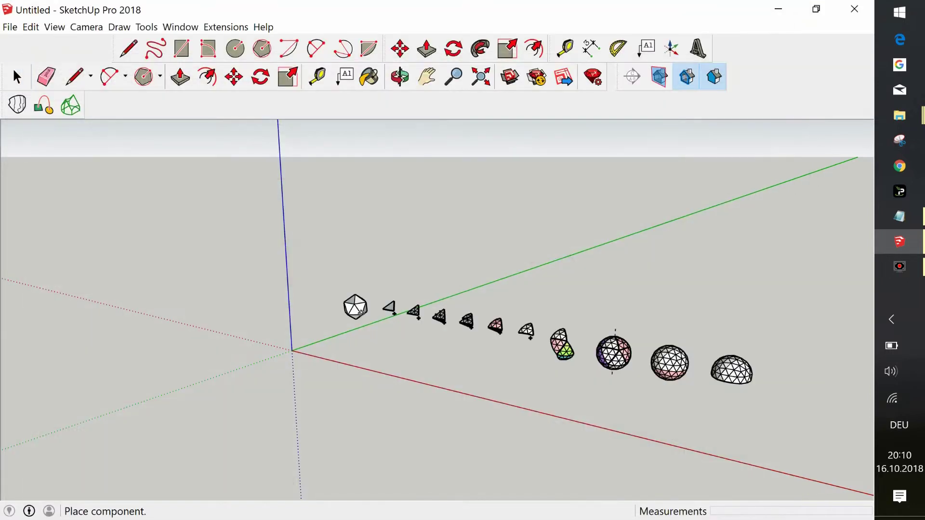
Place the dome collection at the origin and explode it into separate pieces
left_click(295, 351)
right_click(292, 350)
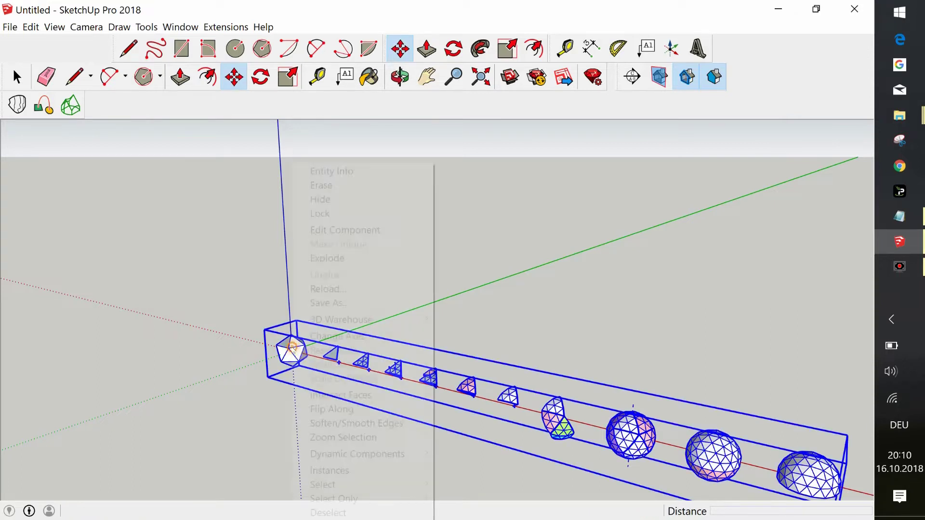
left_click(348, 260)
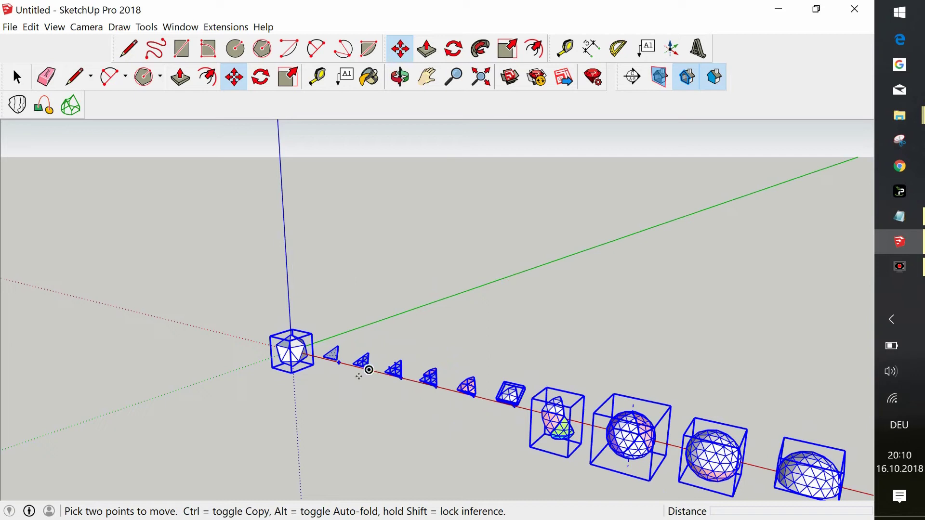
left_click(339, 358)
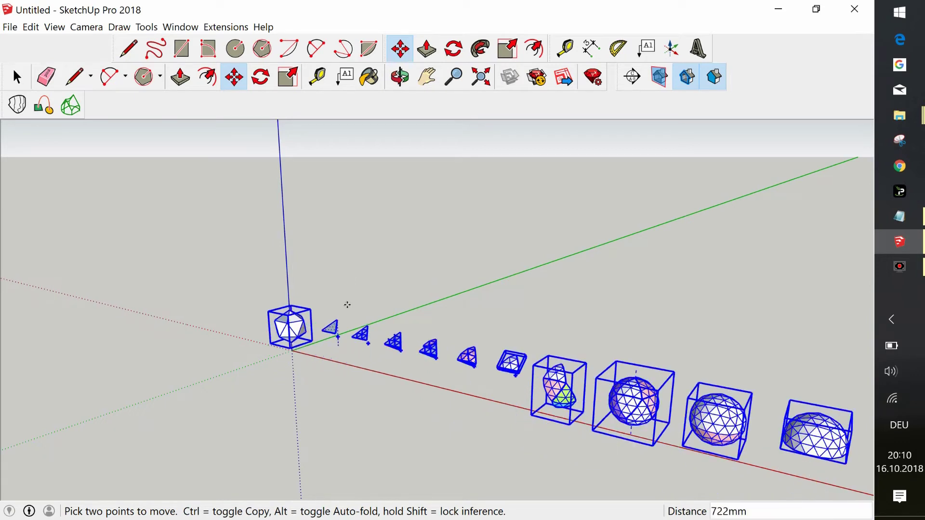
key("Escape")
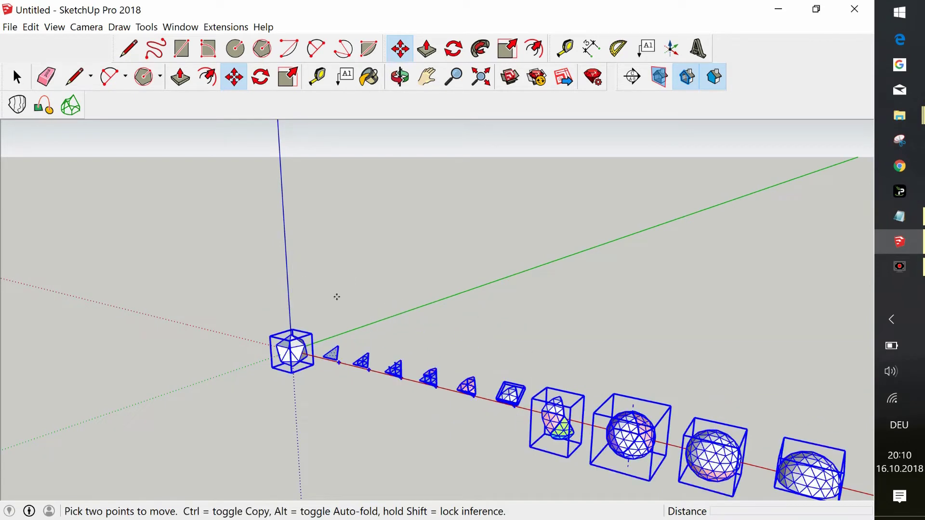
left_click(17, 77)
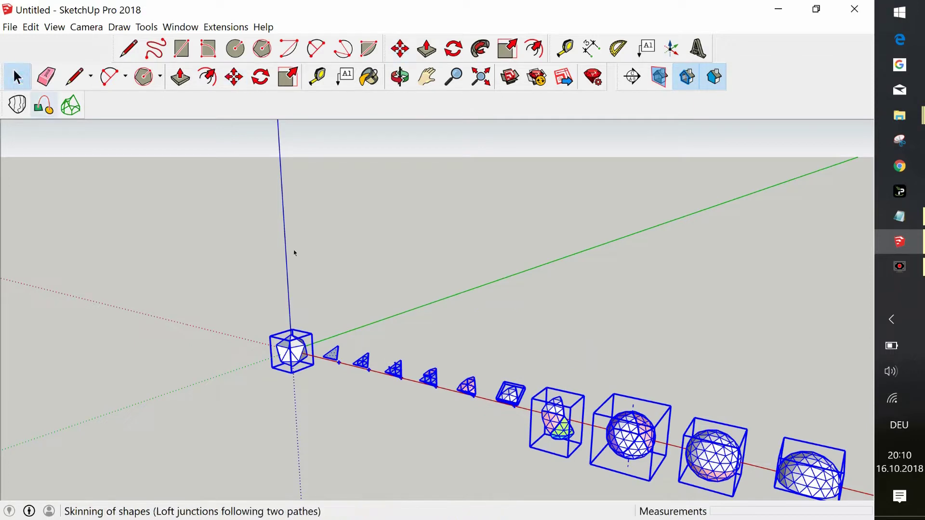
Select and delete the small triangle beside the icosahedron, including its edges
left_click(338, 360)
left_click(338, 360)
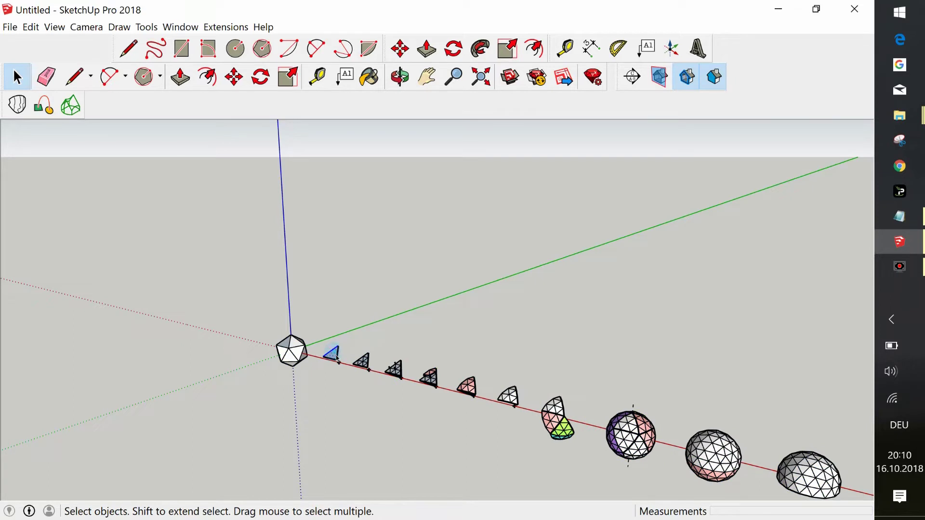
double_click(338, 360)
key("Delete")
key("ctrl+z")
double_click(338, 360)
key("Delete")
Delete the remaining selected pieces and orbit around the leftover triangle
key("ctrl+a")
key("Delete")
key("o")
left_click_drag(344, 371, 504, 264)
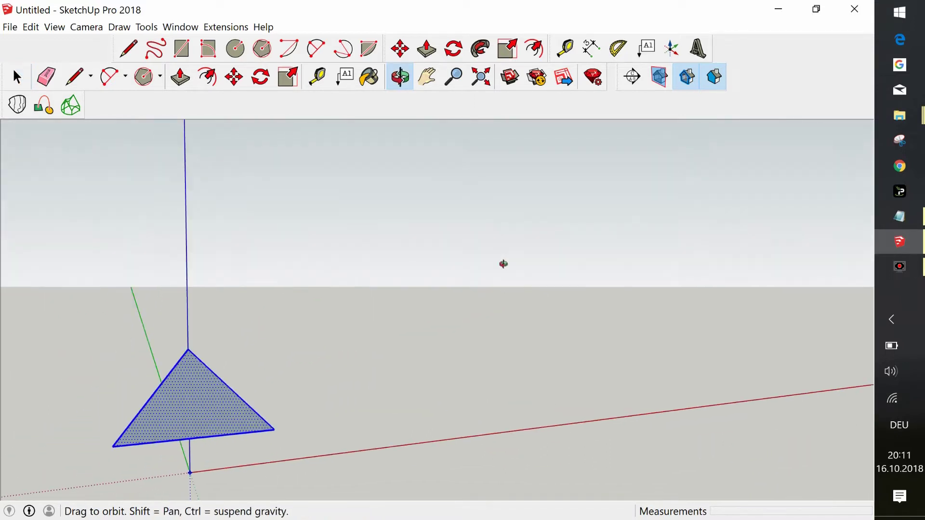
Tape-measure the lower-left-corner-to-top-vertex edge and resize the whole model to 1200mm
left_click(427, 77)
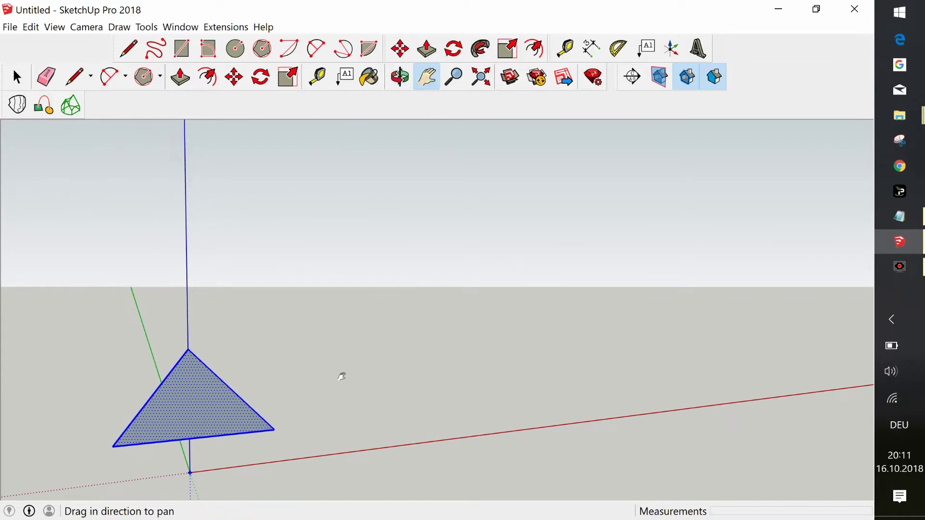
left_click_drag(337, 372, 485, 273)
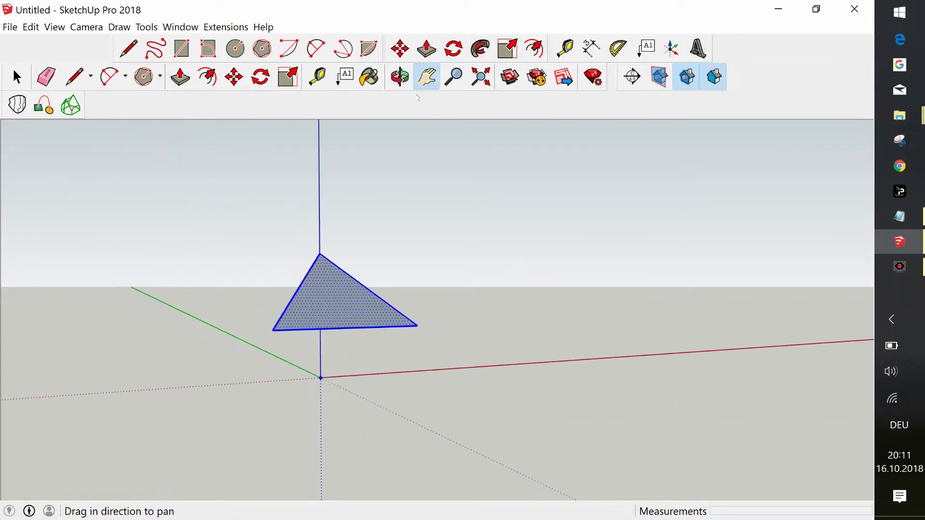
left_click(317, 77)
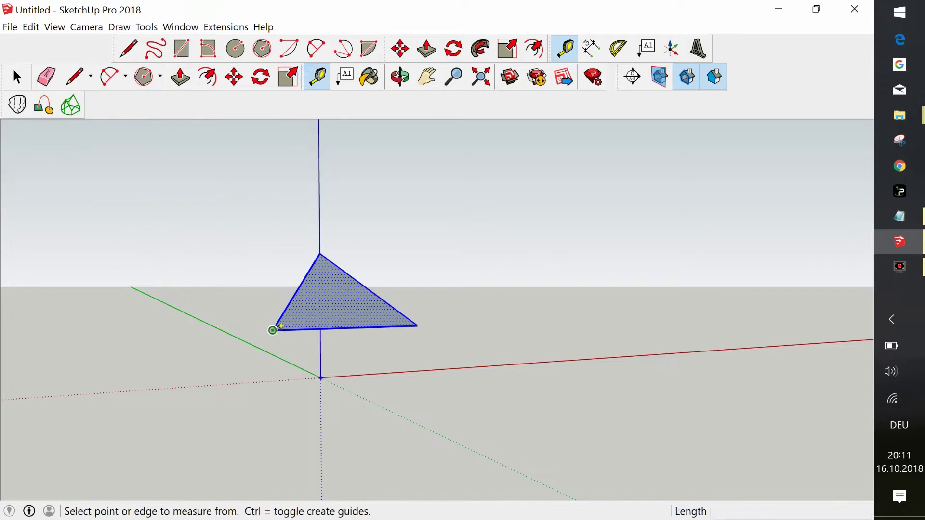
left_click(280, 329)
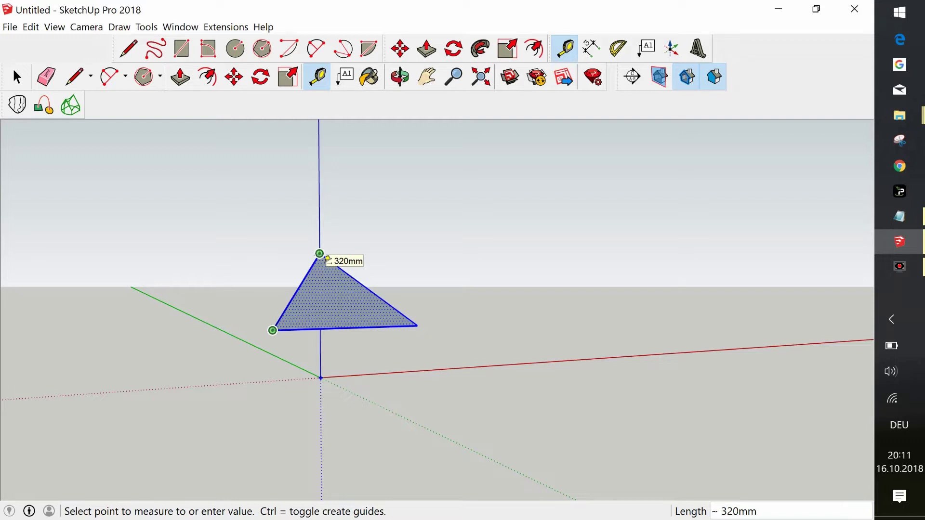
left_click(327, 259)
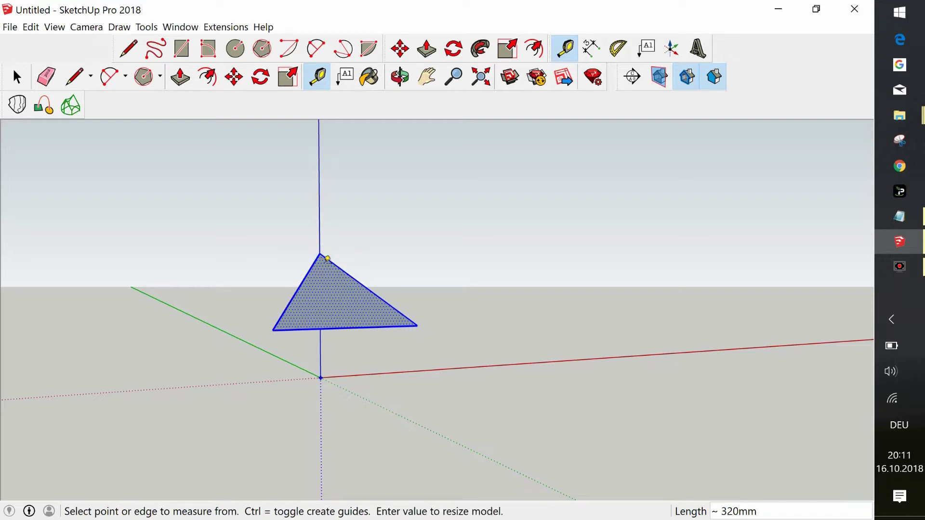
type("1200")
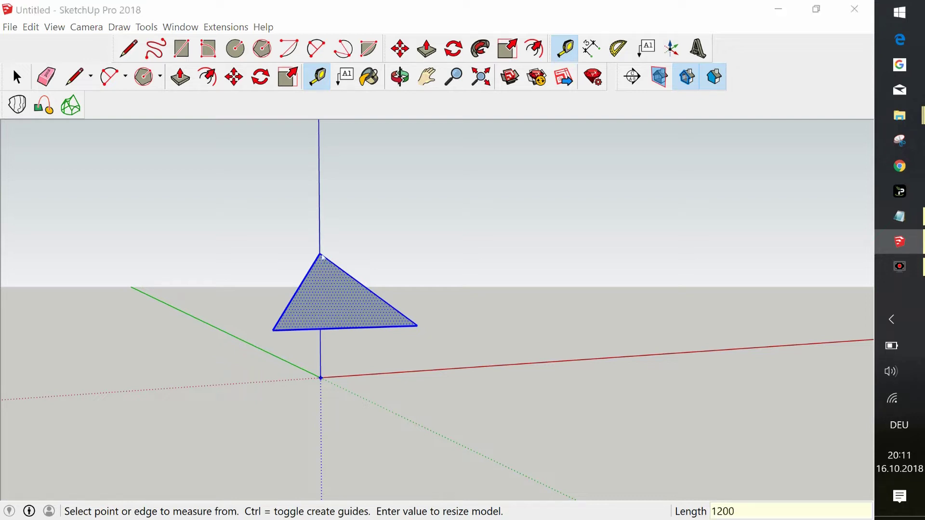
key("Return")
left_click(414, 305)
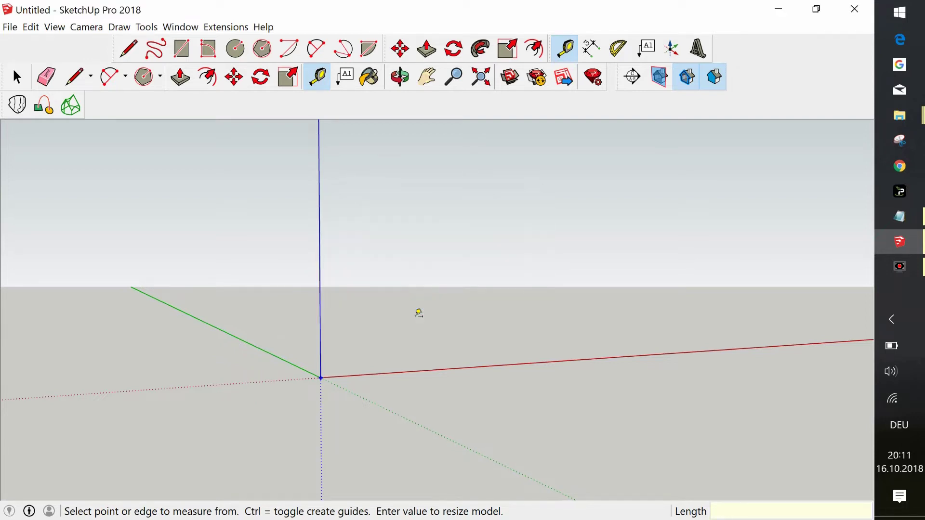
Divide the triangle's sloping edge into 12 equal segments
right_click(497, 198)
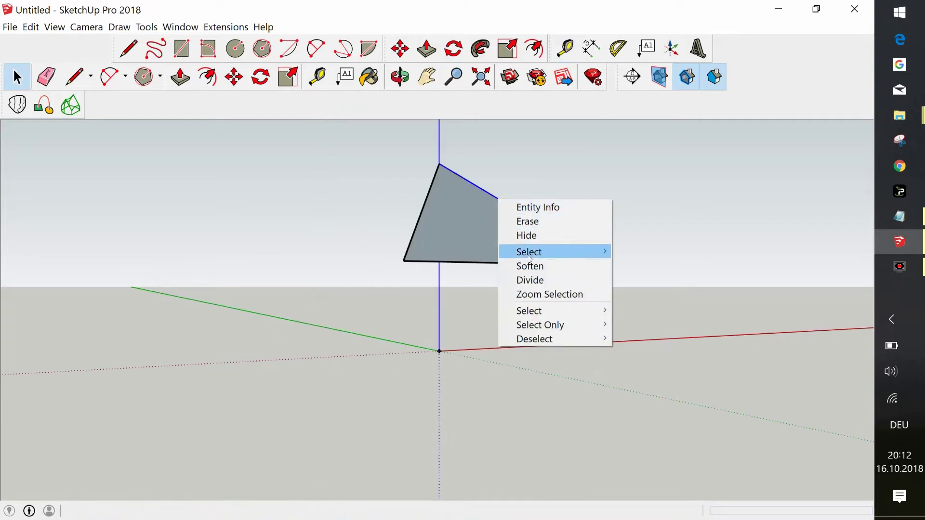
left_click(538, 282)
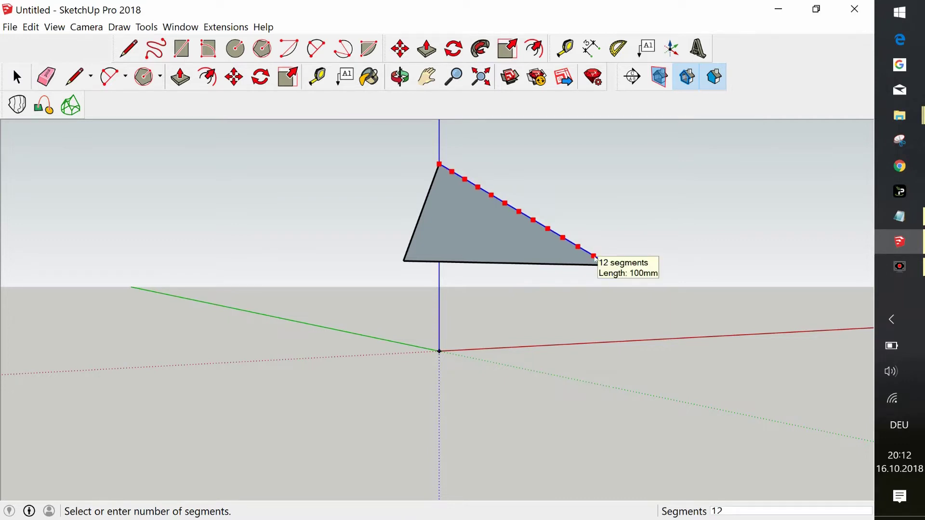
left_click(596, 258)
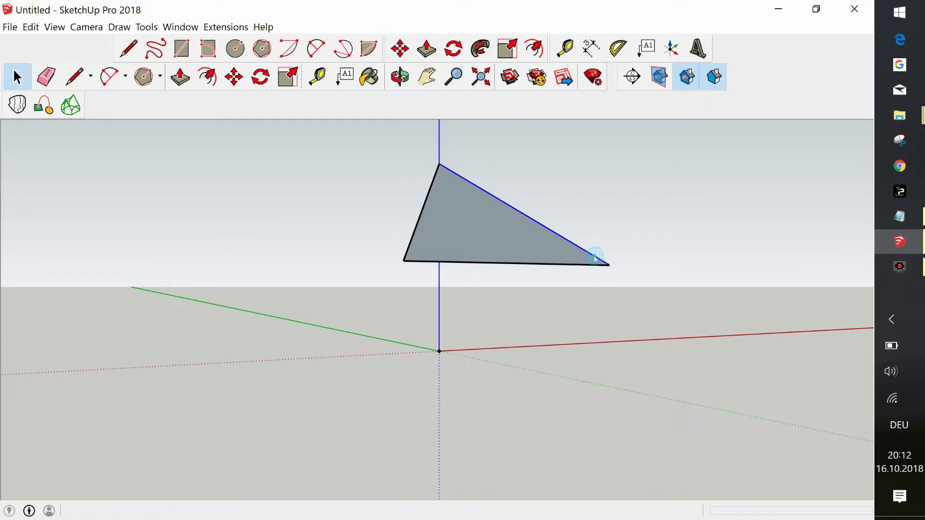
Divide the bottom edge into 12 segments of 100mm, then orbit to view the triangle face-on
left_click(523, 265)
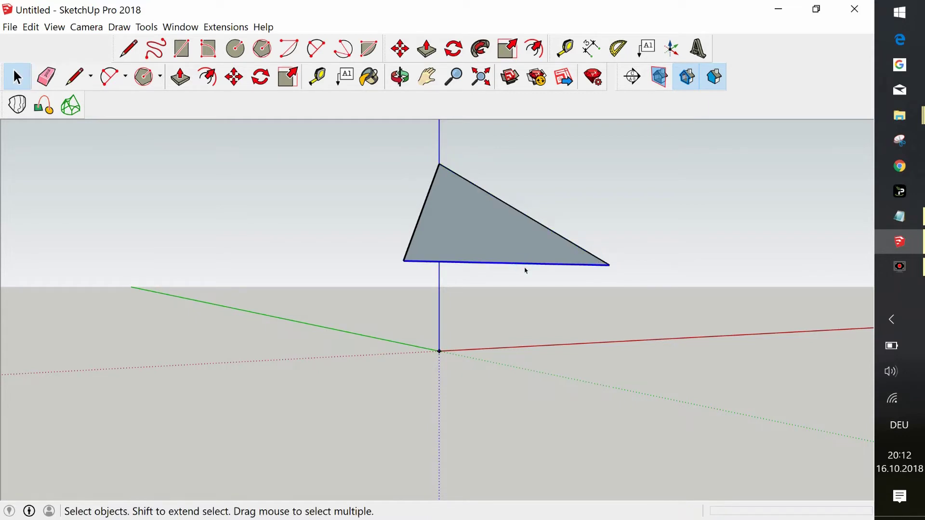
right_click(525, 266)
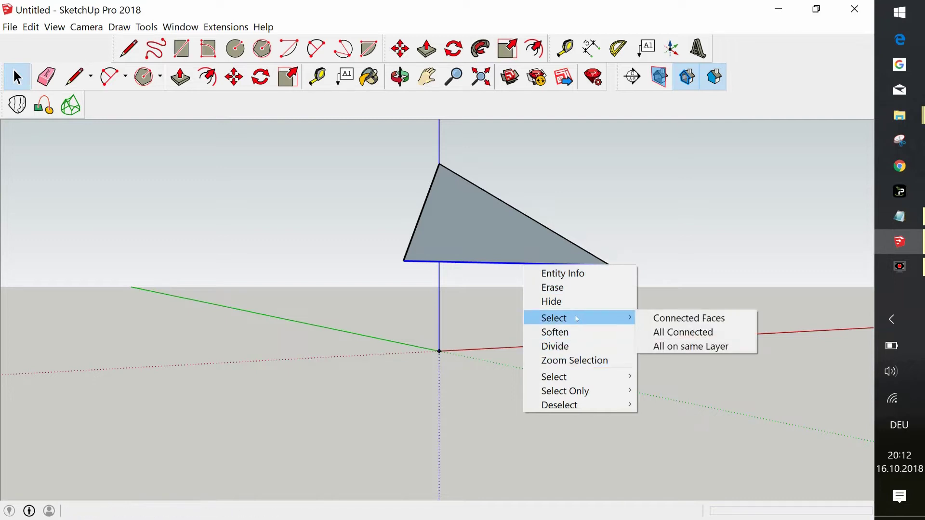
left_click(574, 346)
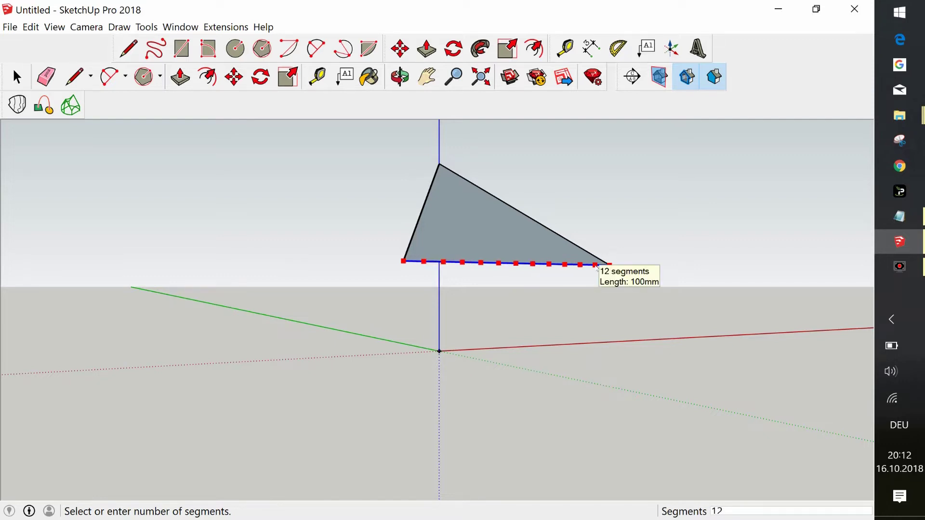
left_click(597, 268)
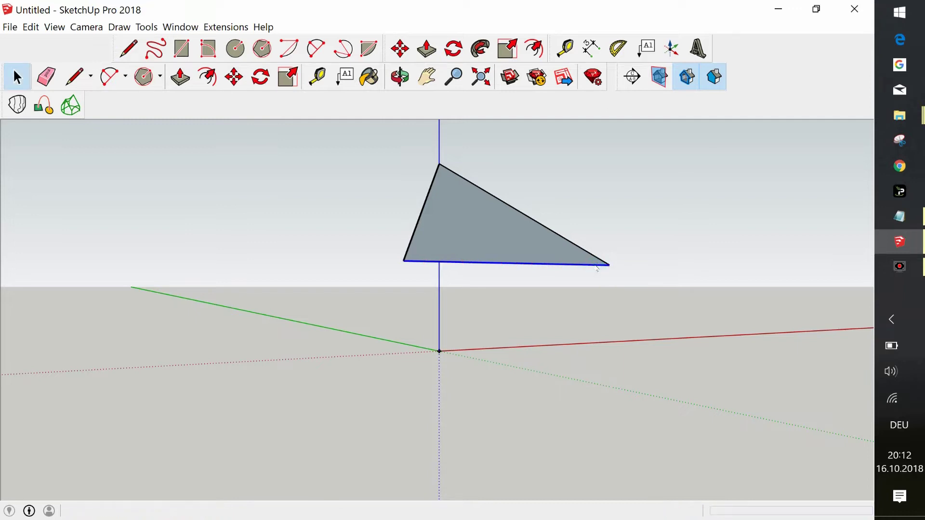
left_click(399, 77)
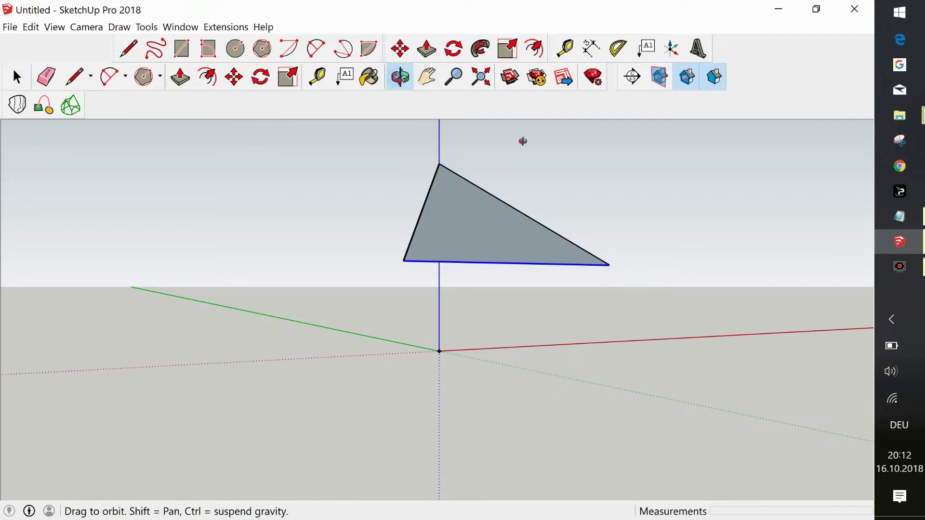
right_click(532, 145)
left_click(499, 182)
left_click_drag(516, 177, 492, 271)
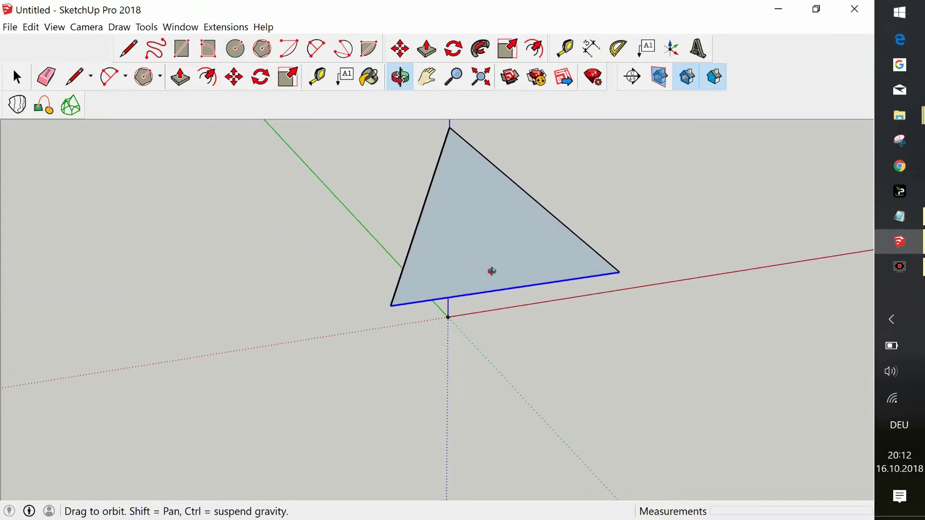
Add three parallel guide lines across the triangle with the Tape Measure
left_click(317, 78)
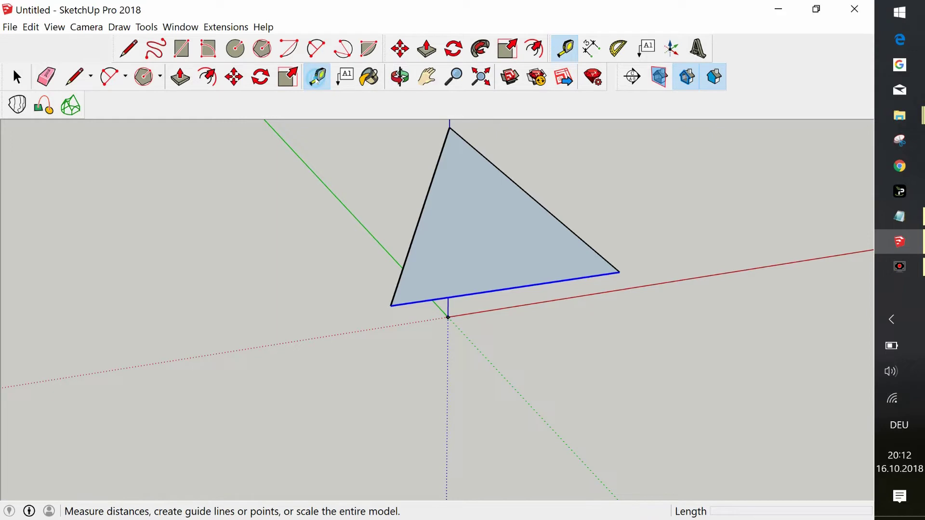
left_click(412, 303)
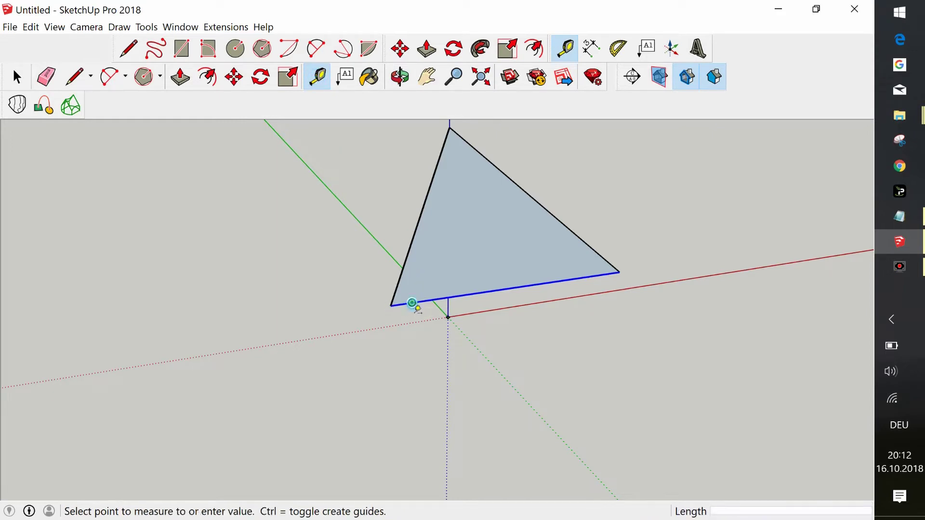
left_click(469, 142)
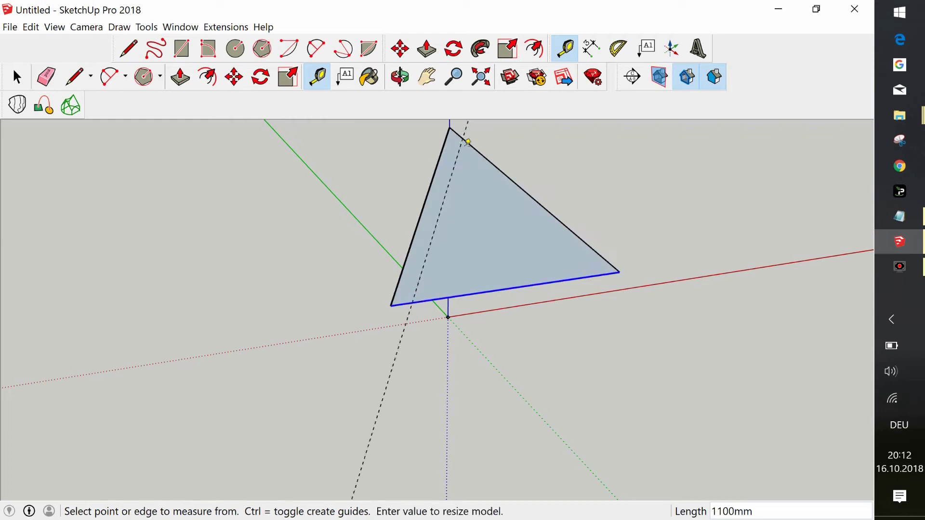
left_click(434, 300)
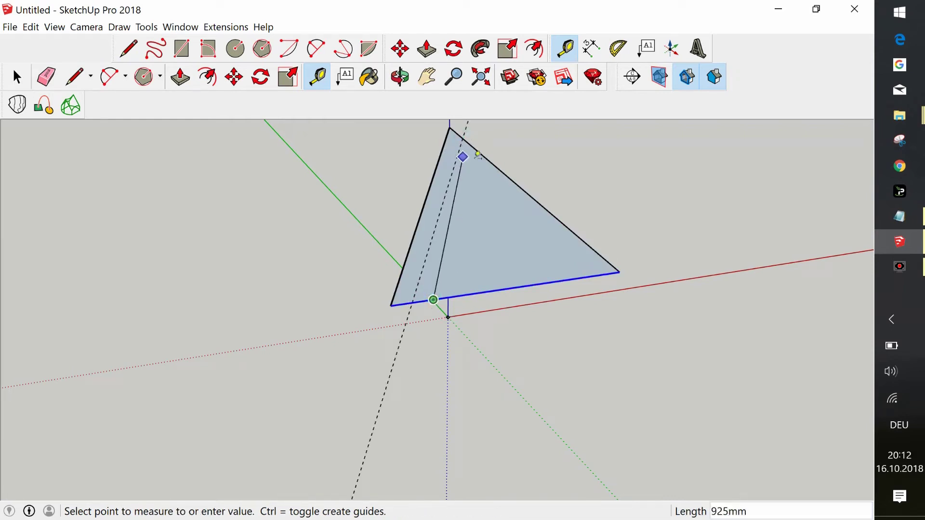
left_click(477, 151)
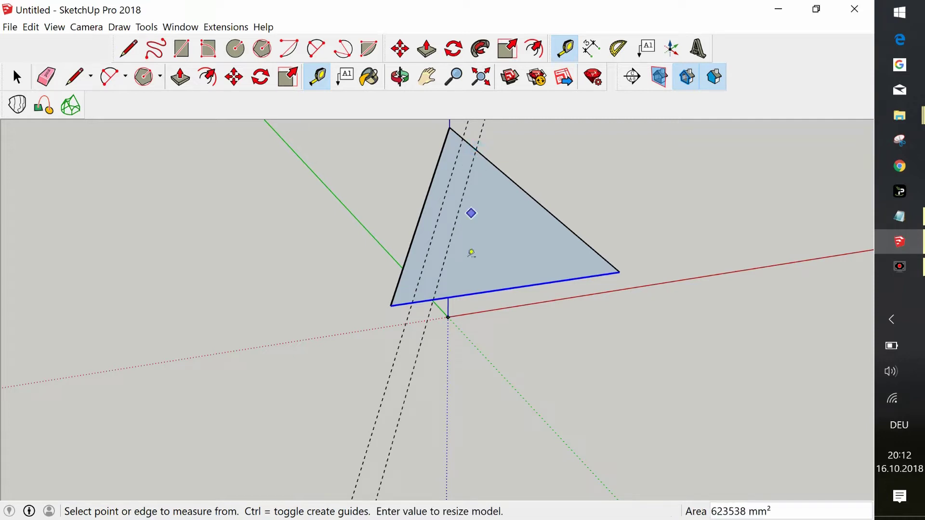
left_click(454, 297)
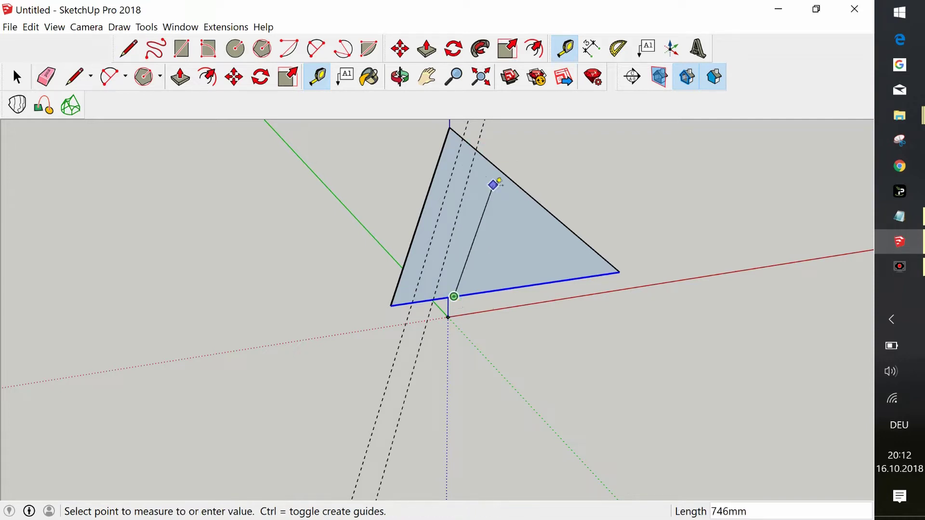
left_click(491, 162)
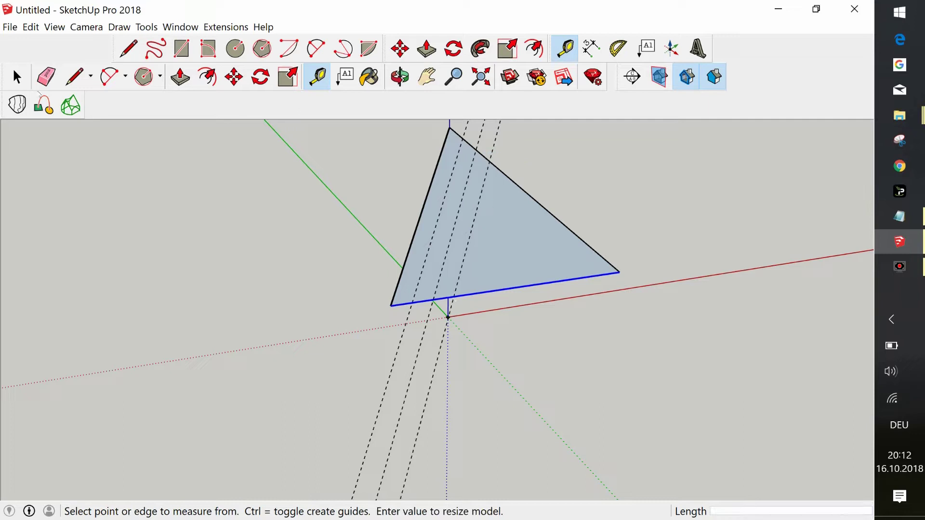
key("space")
Copy the three guides 250mm along the bottom edge and array them with 3x
left_click(445, 199)
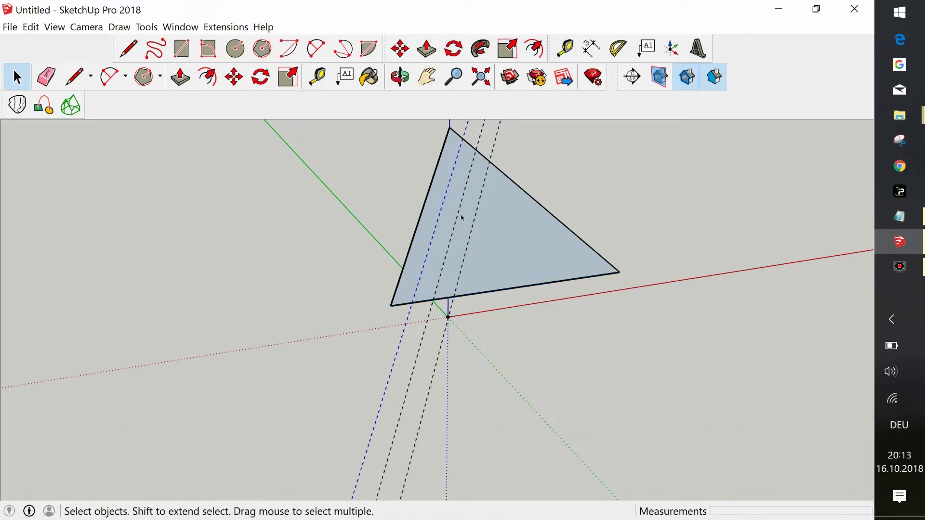
left_click(461, 215, "shift")
left_click(477, 220, "shift")
left_click(234, 77)
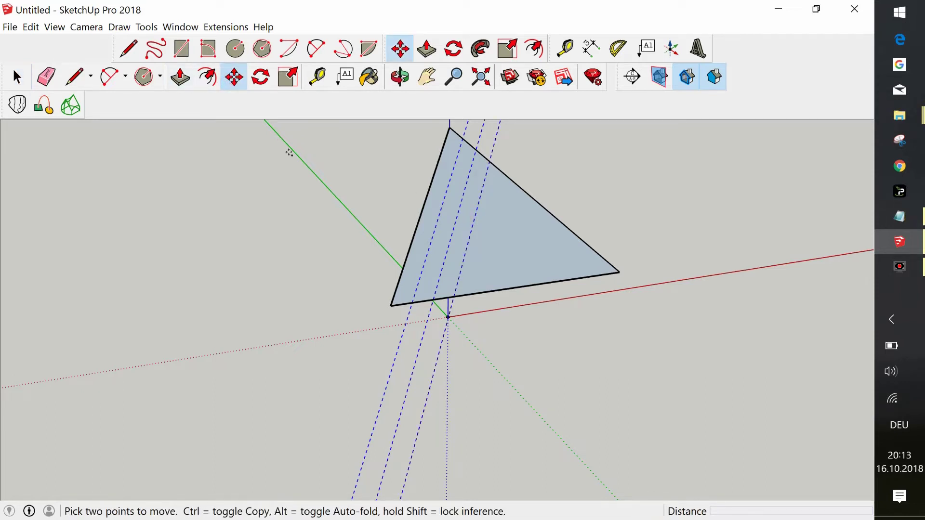
left_click(419, 304)
key("ctrl")
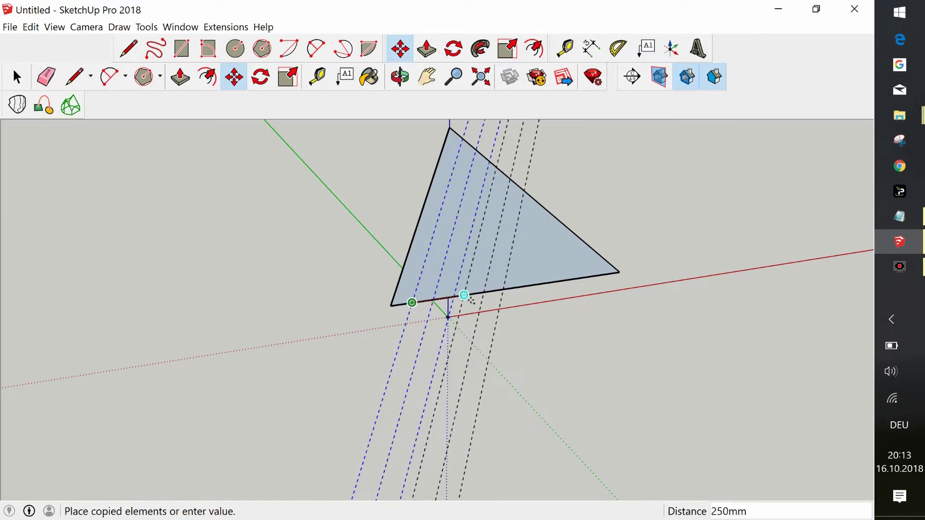
left_click(472, 298)
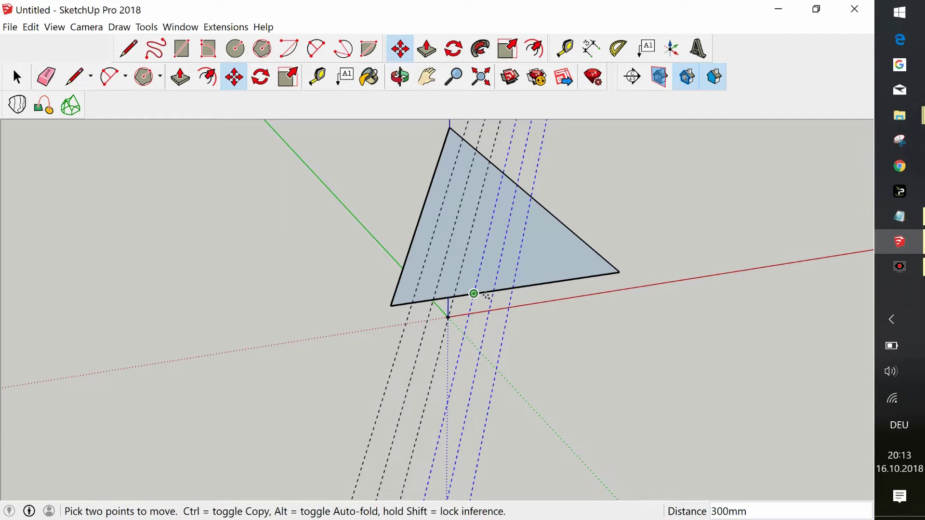
type("3x")
key("Return")
key("space")
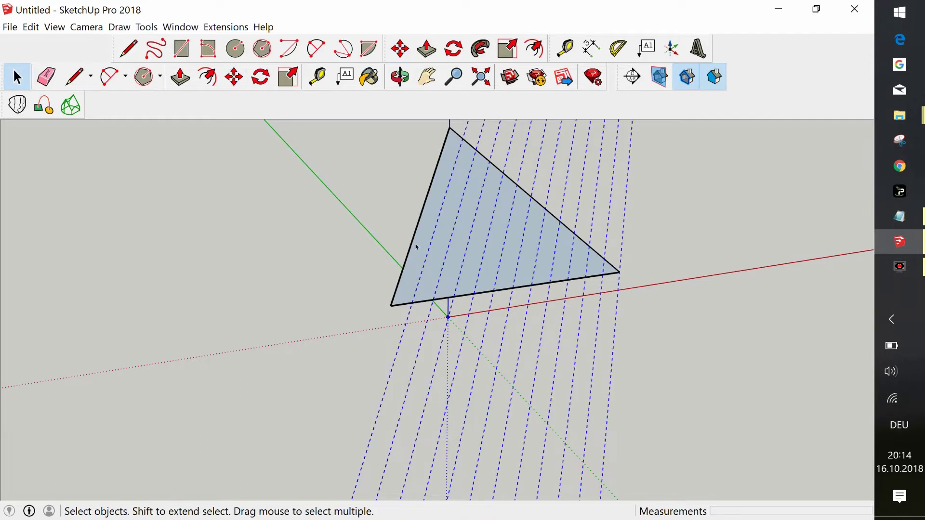
left_click(264, 79)
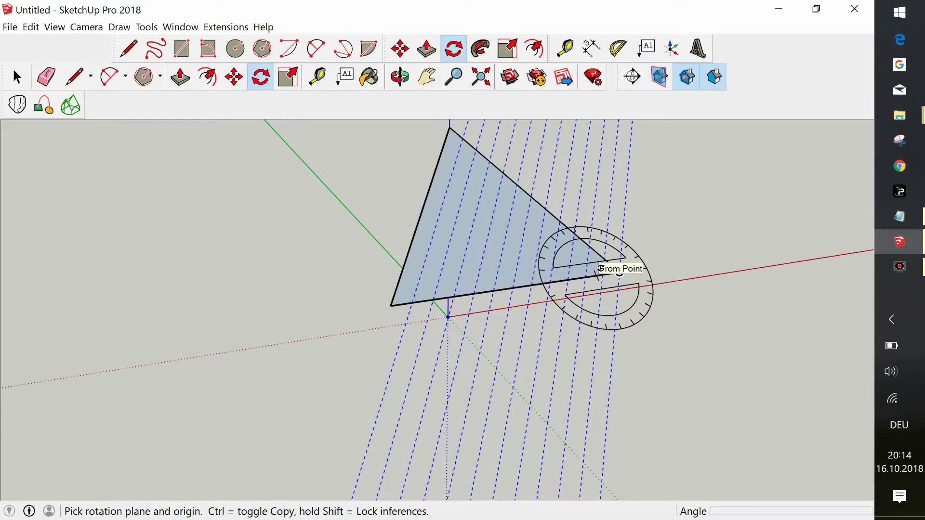
Rotate a copy of the selected guides 60° around the triangle's right corner
left_click(620, 273)
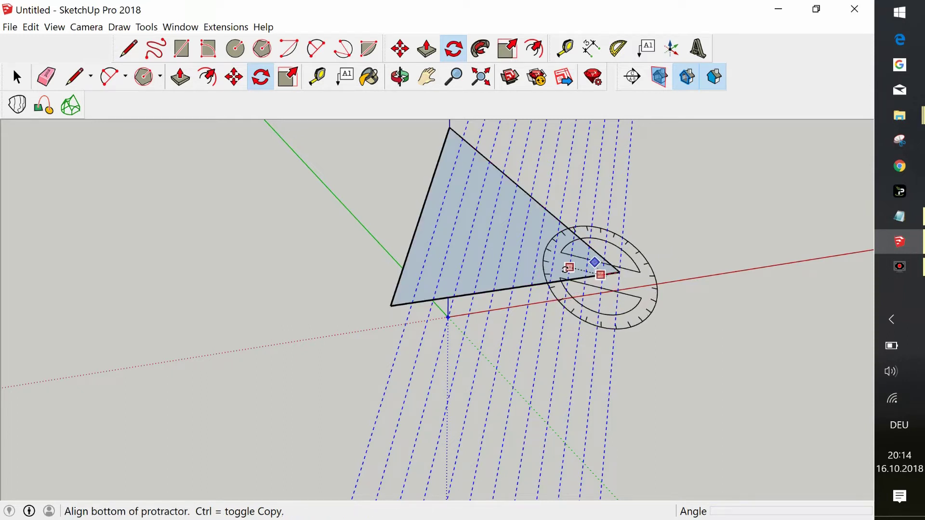
key("Escape")
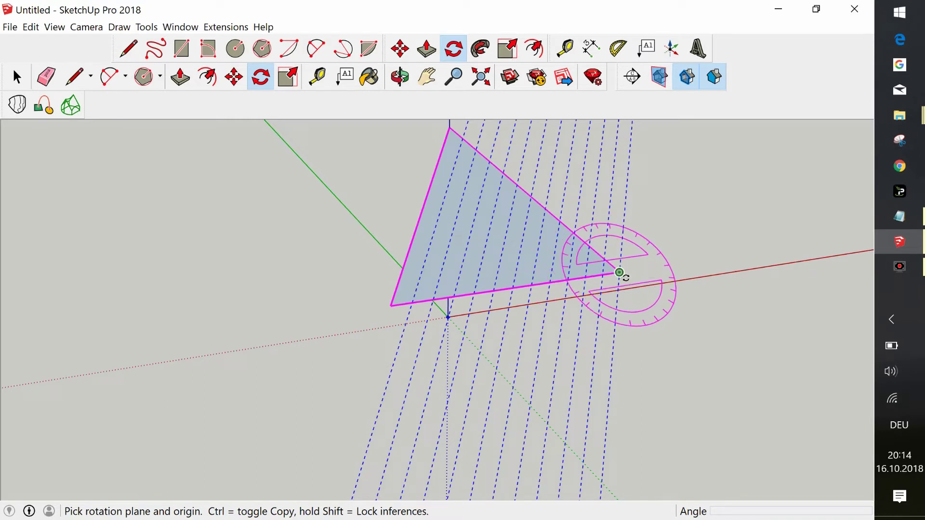
left_click(620, 273)
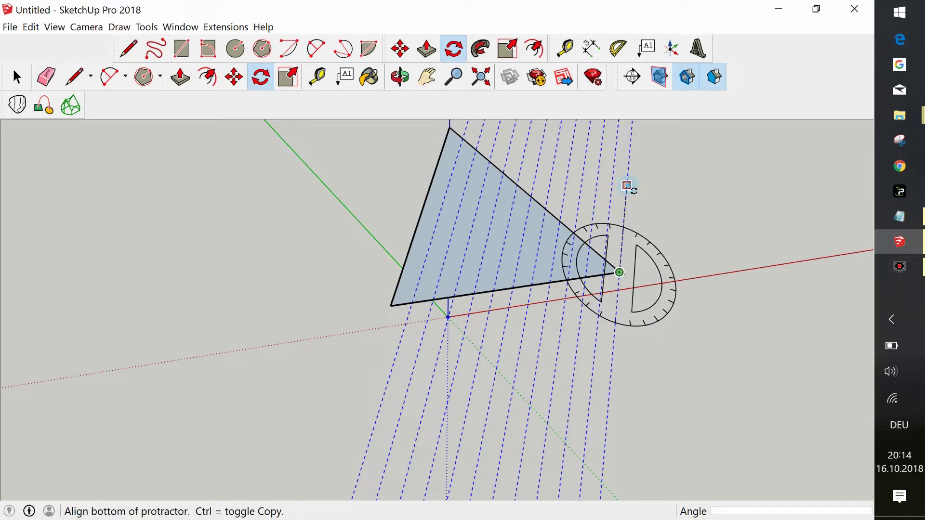
left_click(628, 186)
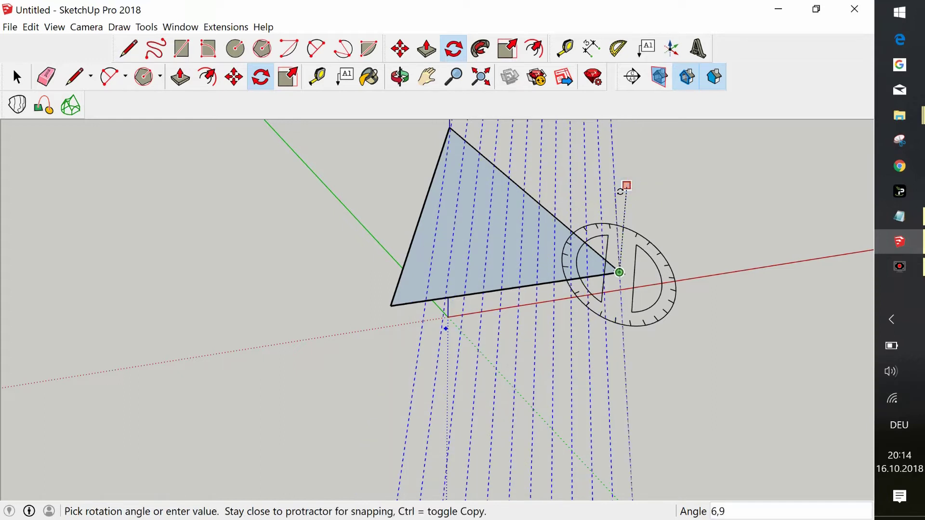
left_click(575, 230)
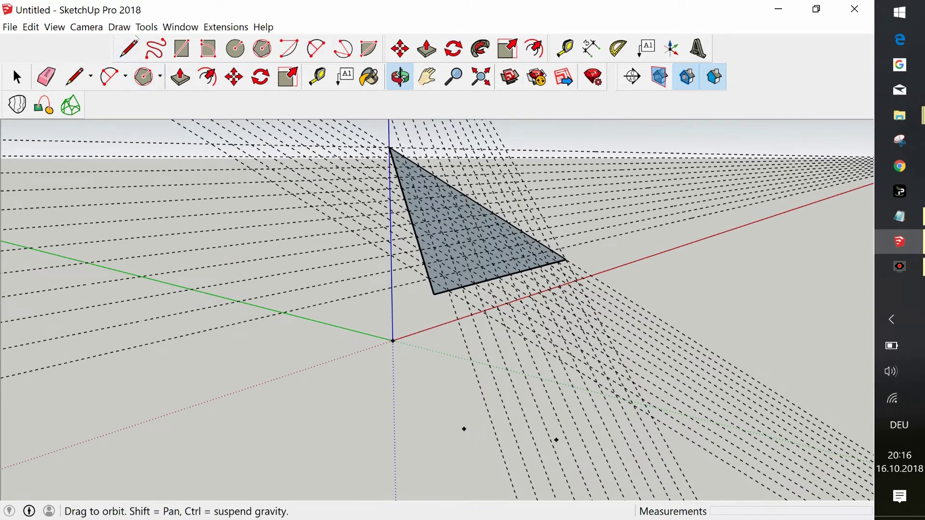
Draw a line from the axis origin to the triangle's lower-left corner
left_click(75, 75)
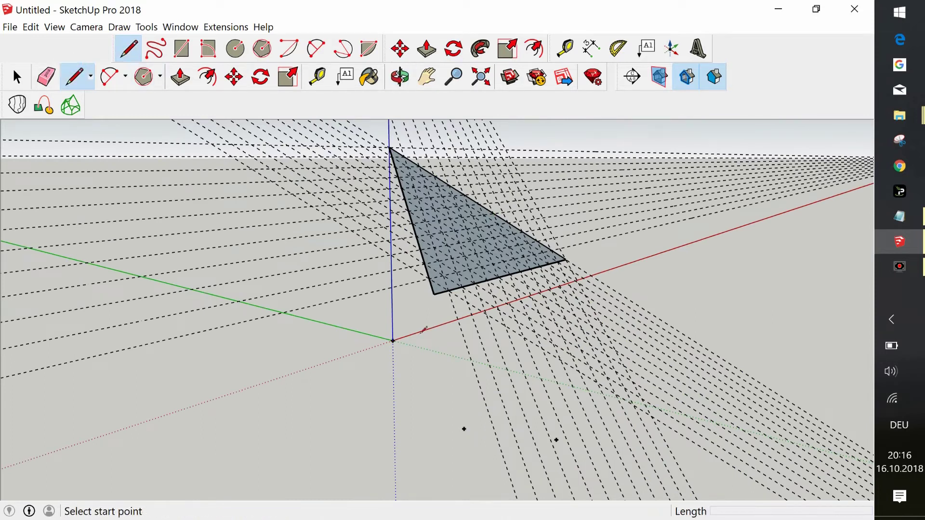
left_click(392, 340)
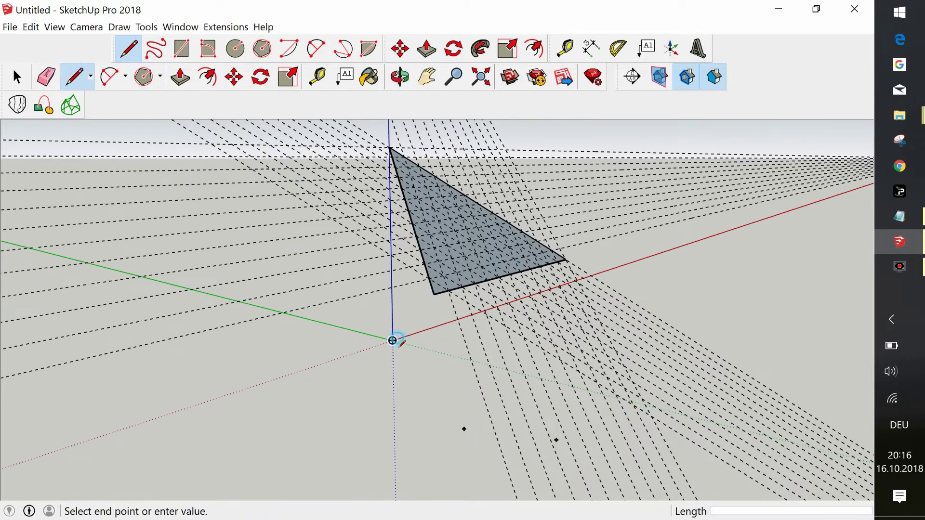
left_click(436, 302)
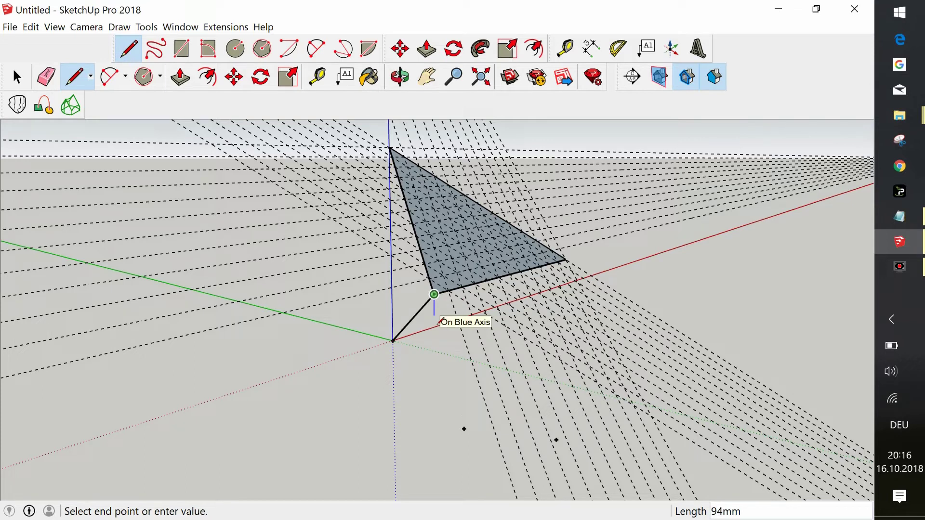
key("Escape")
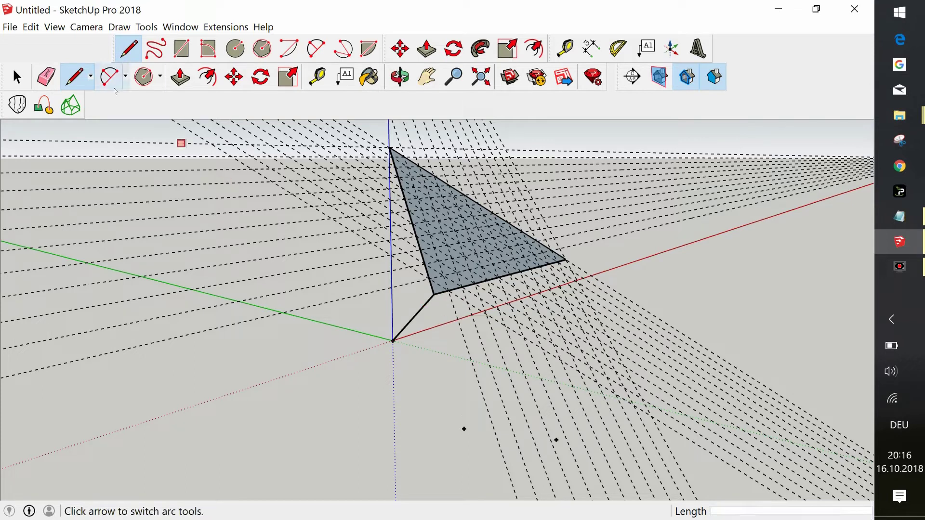
Tape-measure origin to triangle corner and resize the model so it reads 1000mm
left_click(318, 79)
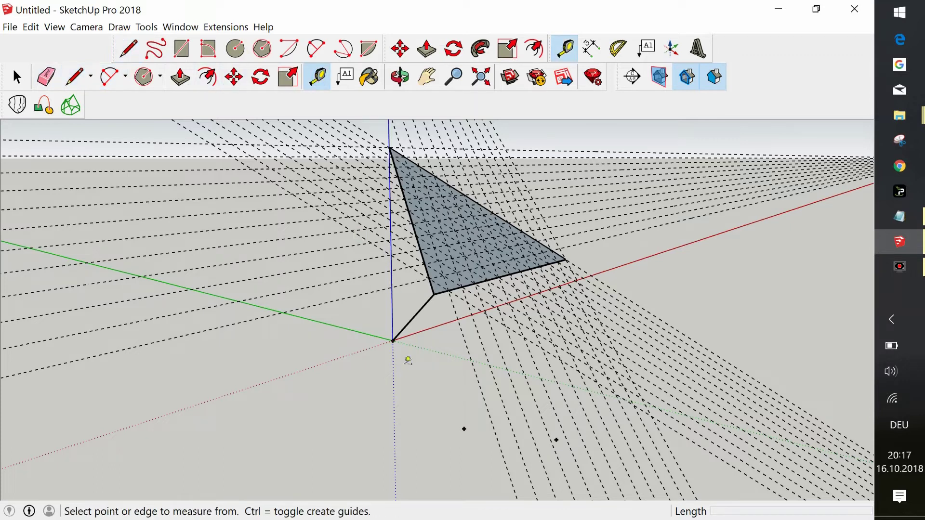
left_click(392, 340)
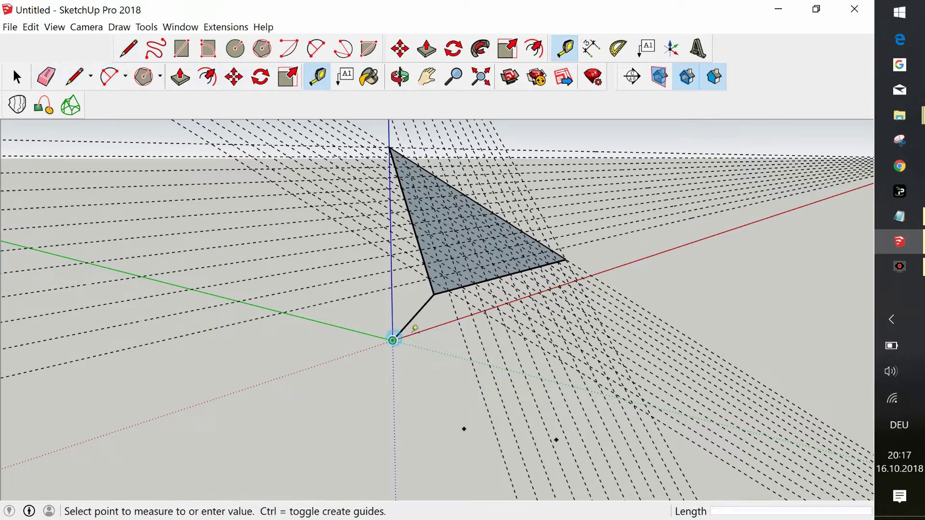
left_click(441, 302)
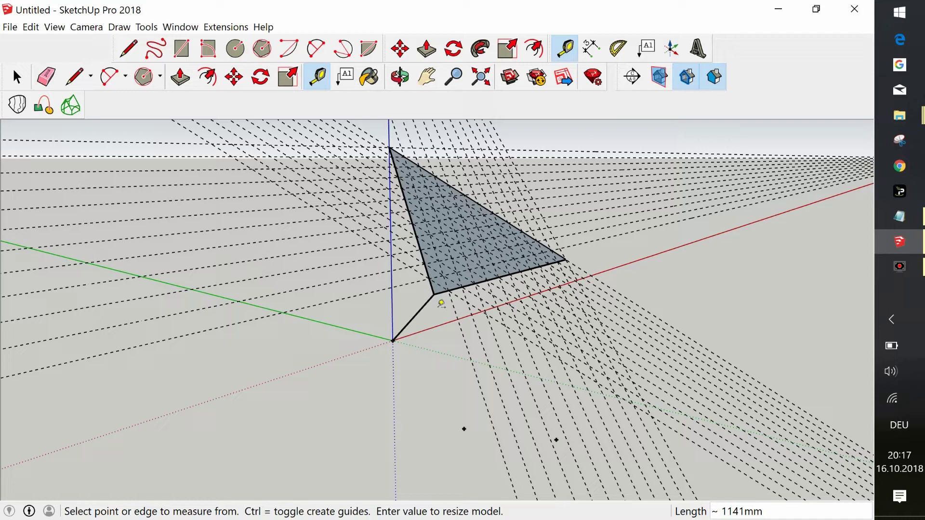
type("1000")
key("Return")
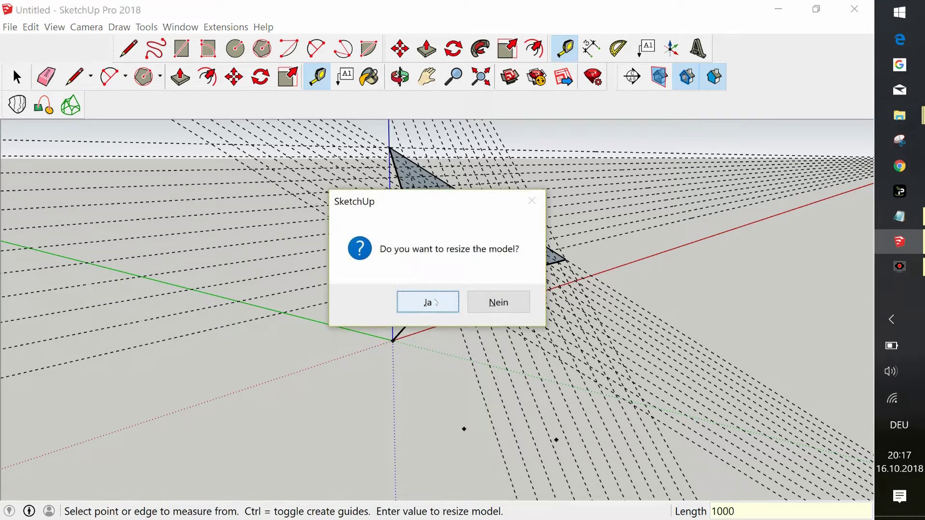
left_click(428, 302)
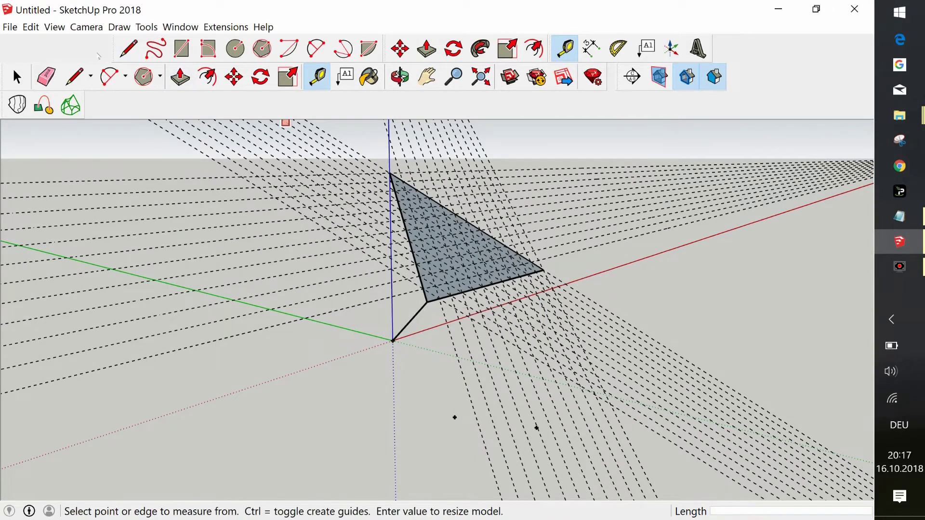
Draw a 1000mm line from the origin, then a second line from the origin to the inner vertex
key("m")
middle_click_drag(380, 337, 394, 336)
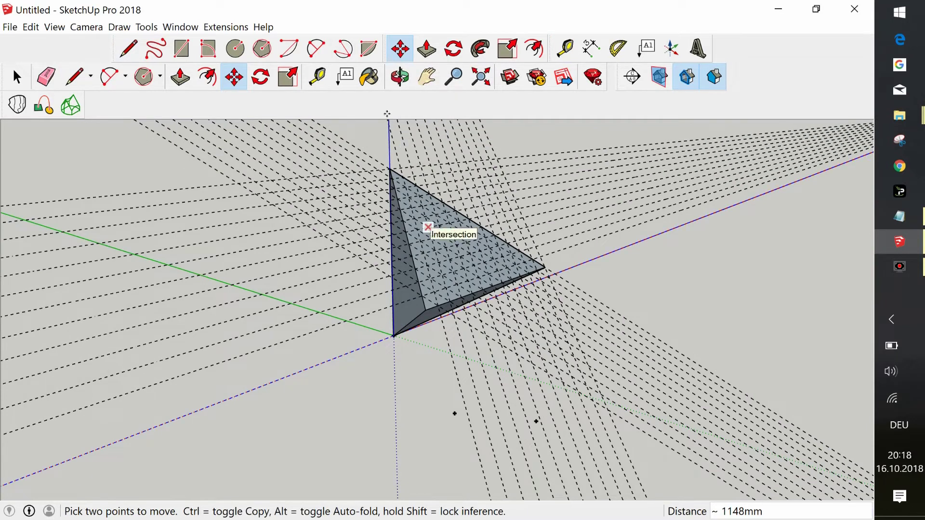
left_click(400, 76)
left_click_drag(430, 207, 415, 177)
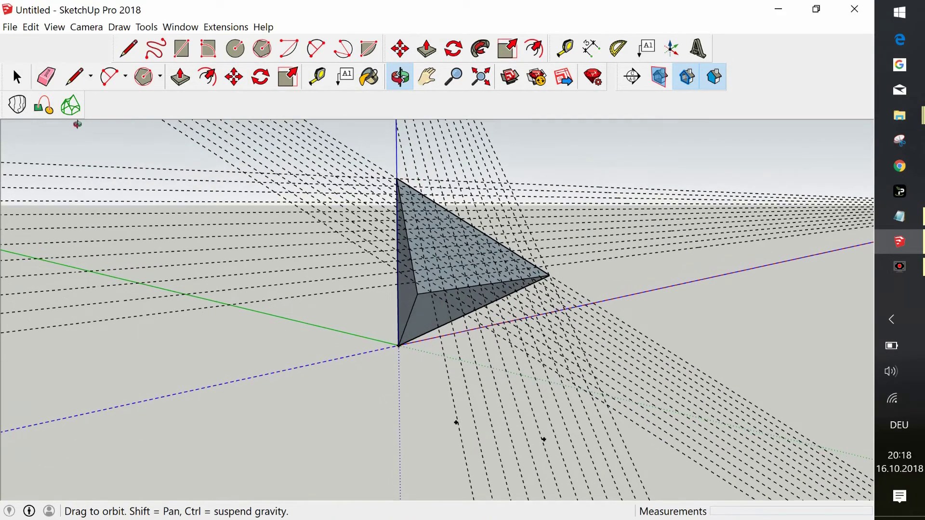
left_click(76, 79)
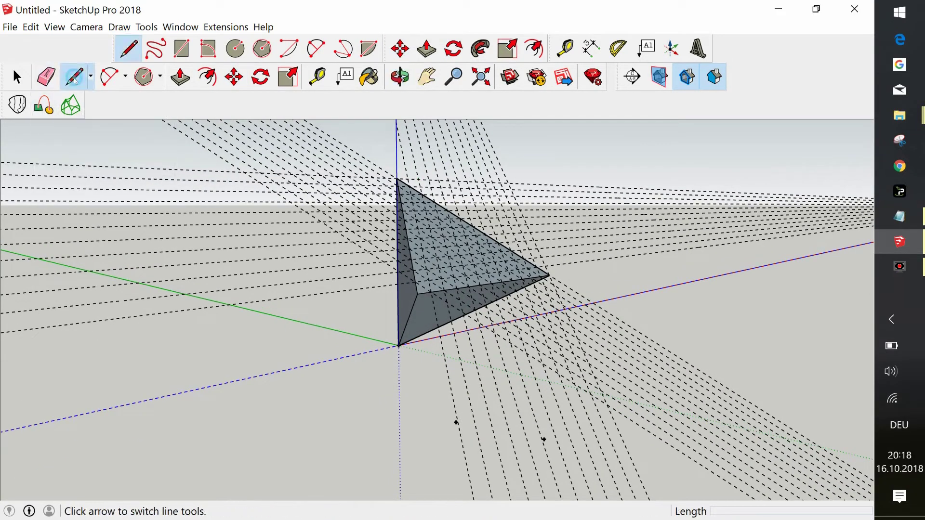
left_click(398, 345)
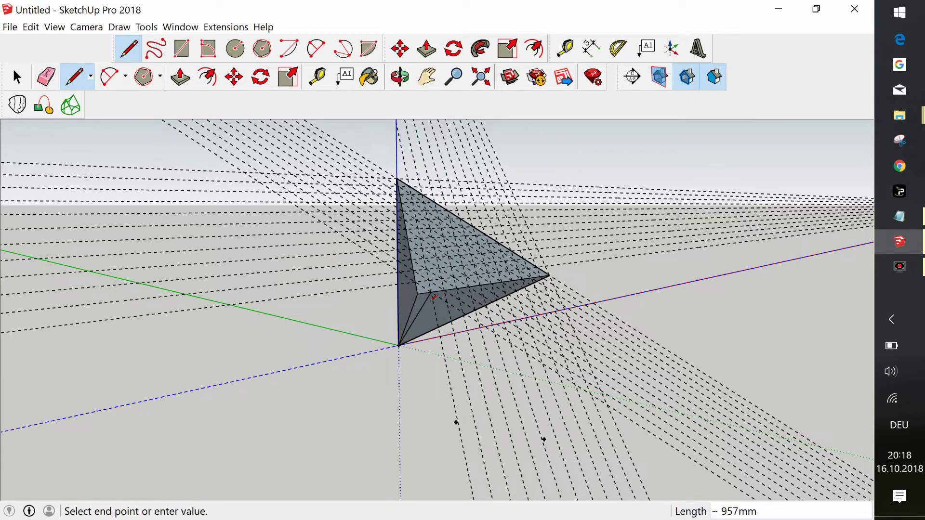
type("1000")
key("Return")
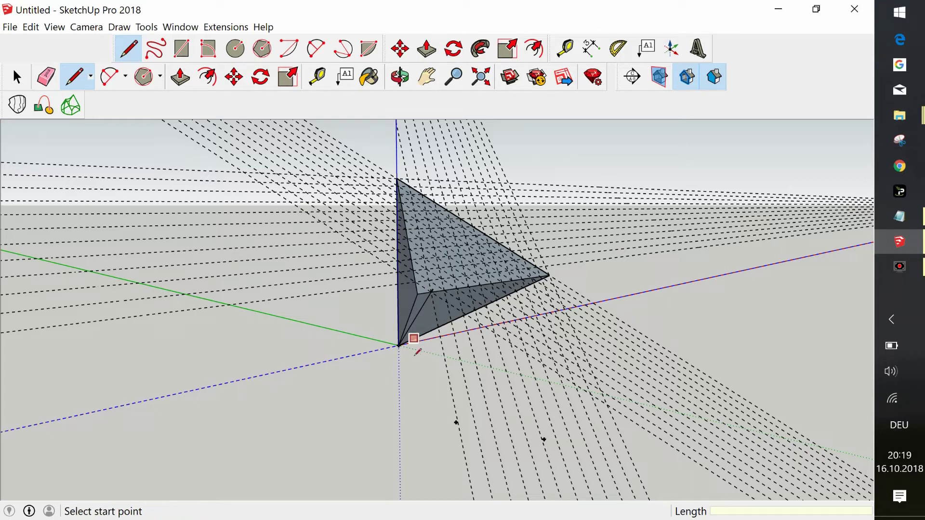
left_click(399, 345)
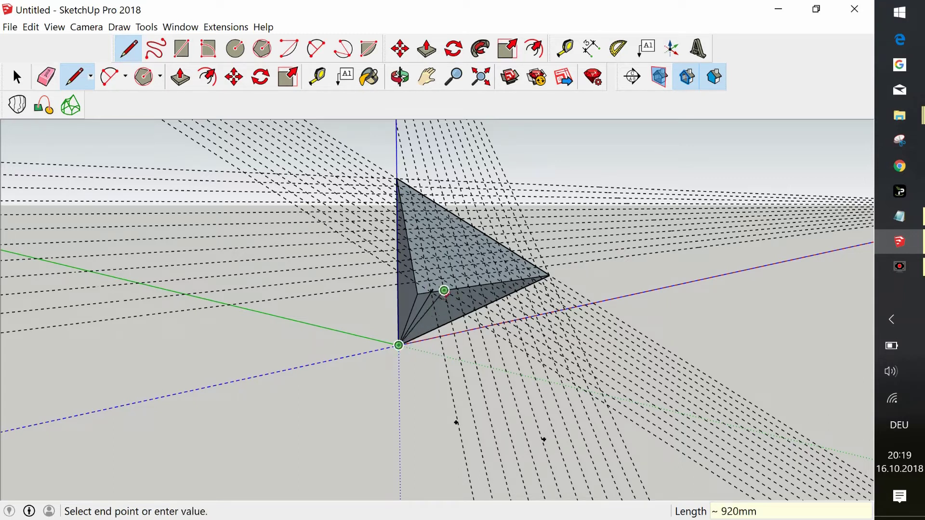
left_click(444, 291)
Add the seven short edges across the face, up to the right tip, to the selection
type("1000")
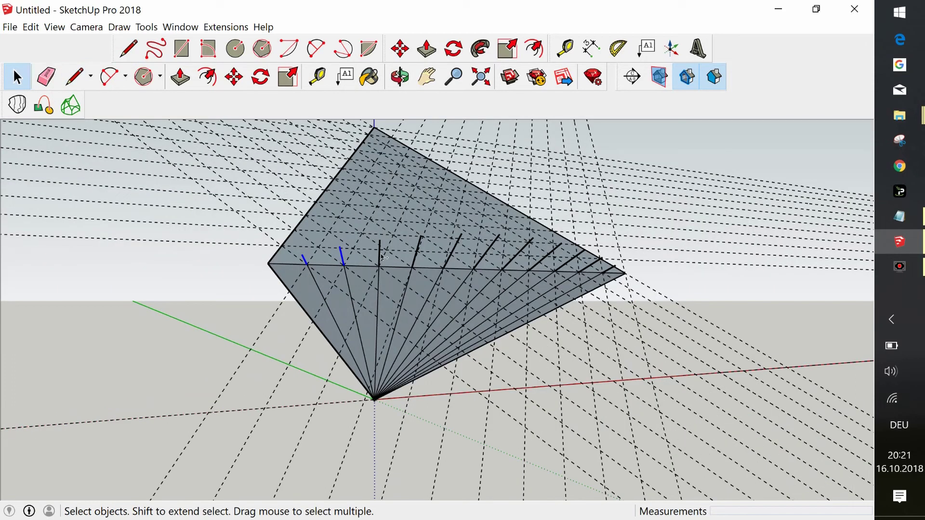
left_click(383, 257, "shift")
left_click(421, 252, "shift")
left_click(455, 254, "shift")
left_click(490, 253, "shift")
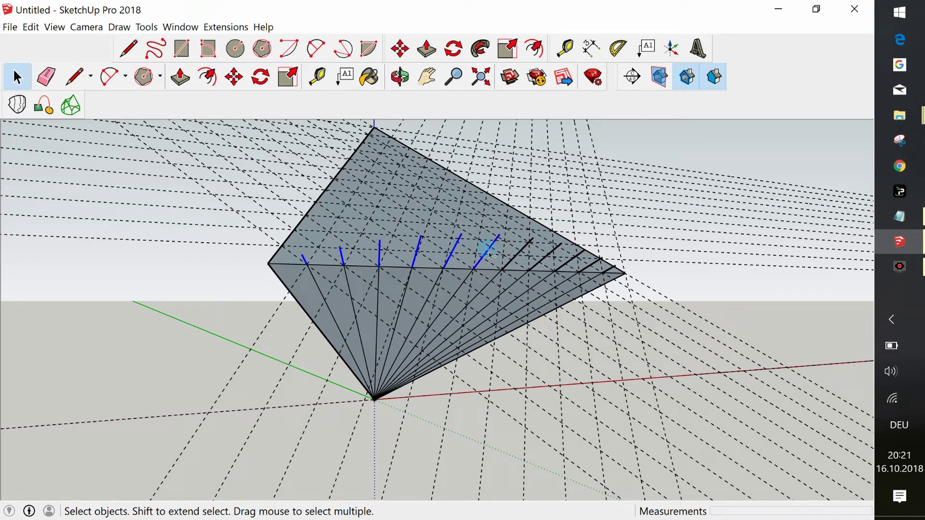
left_click(521, 252, "shift")
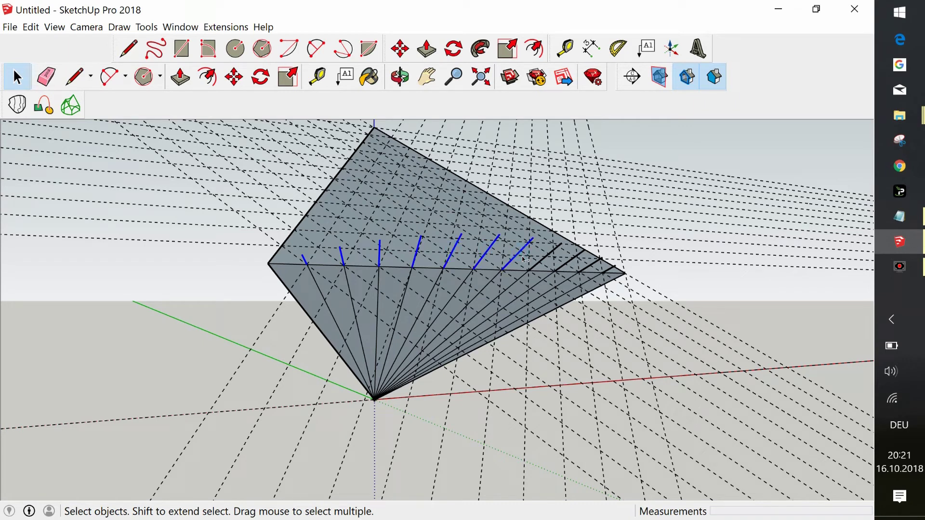
left_click(549, 256, "shift")
left_click(612, 270, "shift")
left_click(400, 77)
left_click_drag(325, 151, 418, 188)
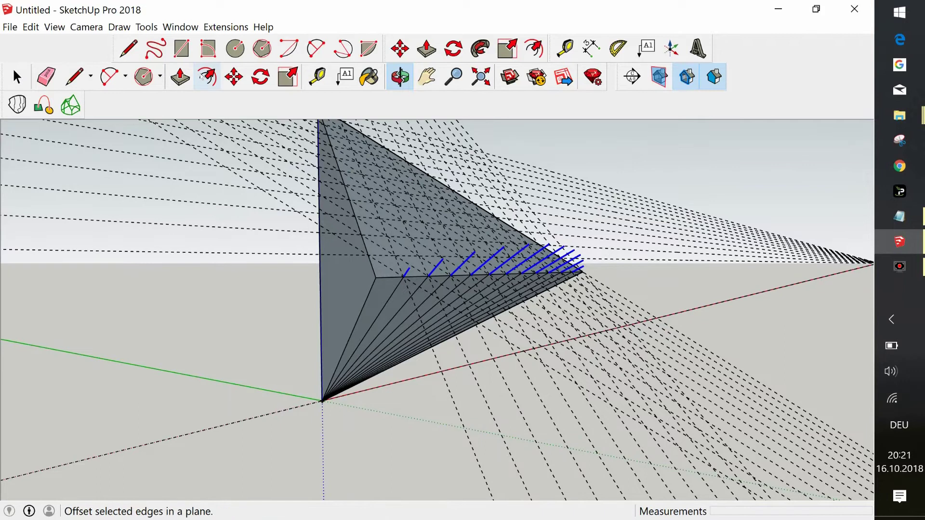
left_click(260, 77)
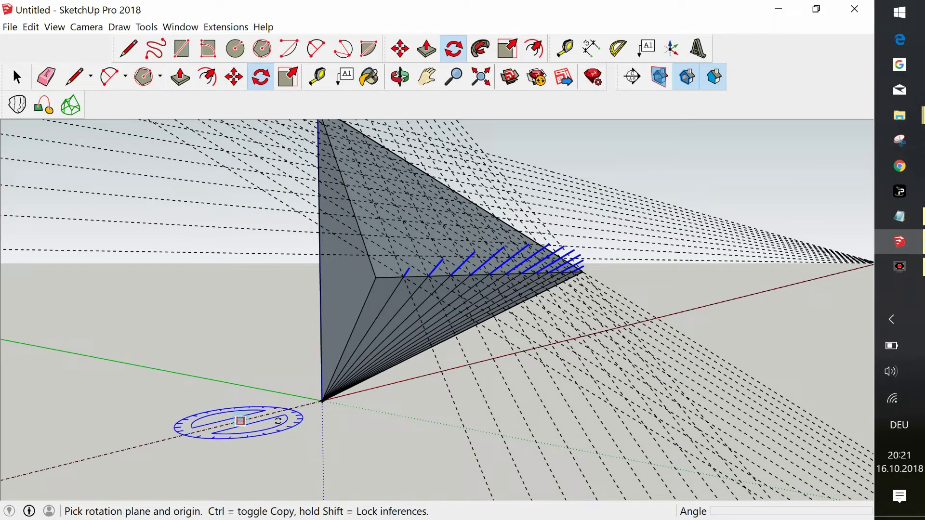
left_click_drag(244, 423, 322, 401)
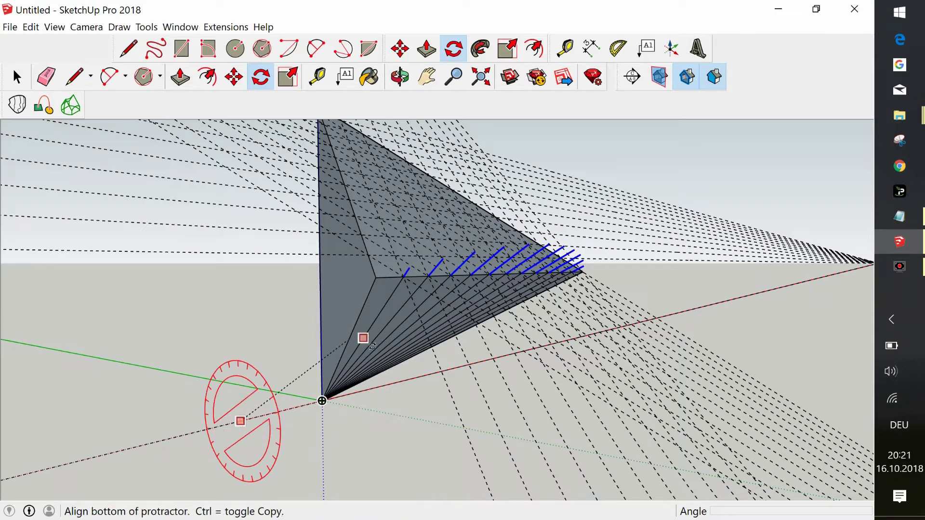
left_click(322, 401)
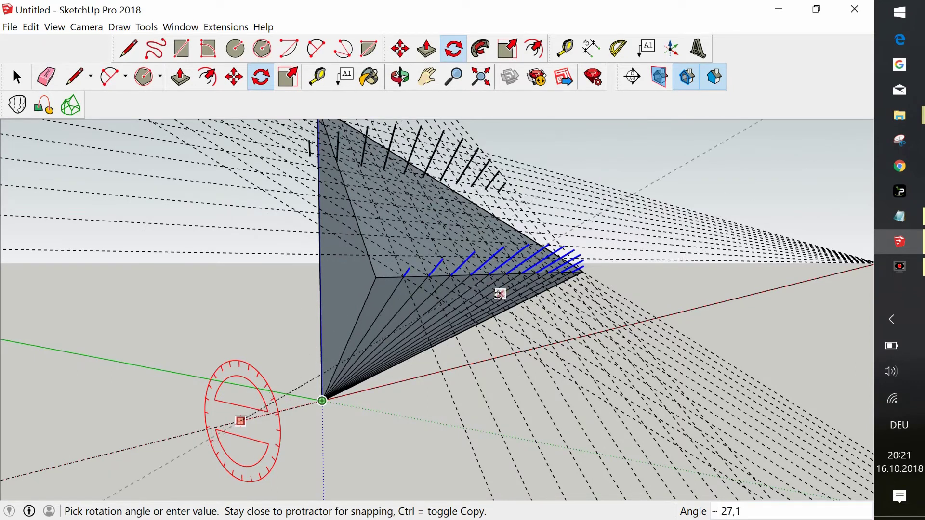
key("Escape")
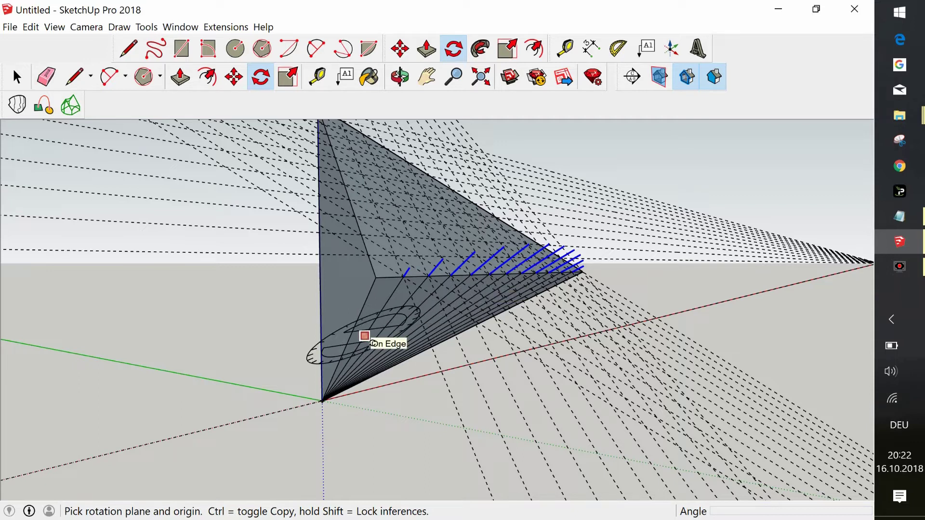
Lock the protractor axis and rotate the short edges about the bottom corner, referenced along the face
key("Up")
key("Right")
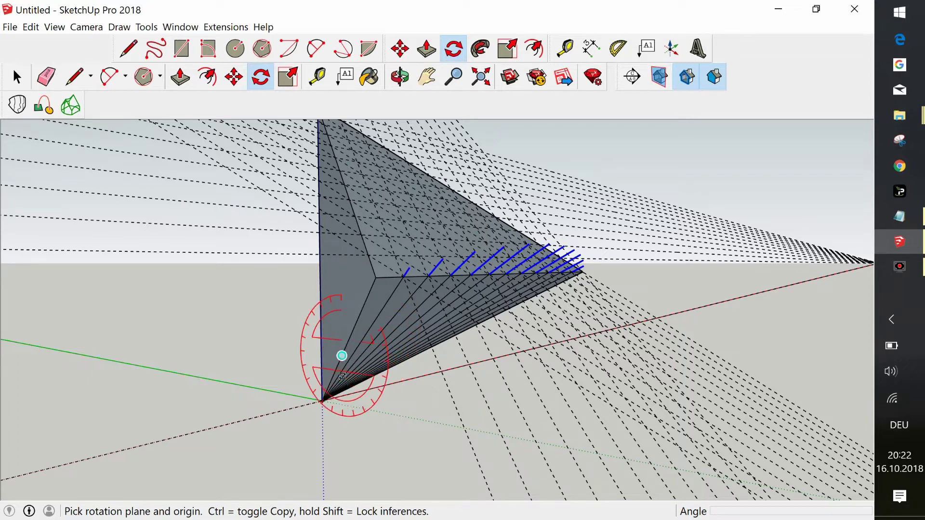
left_click(323, 401)
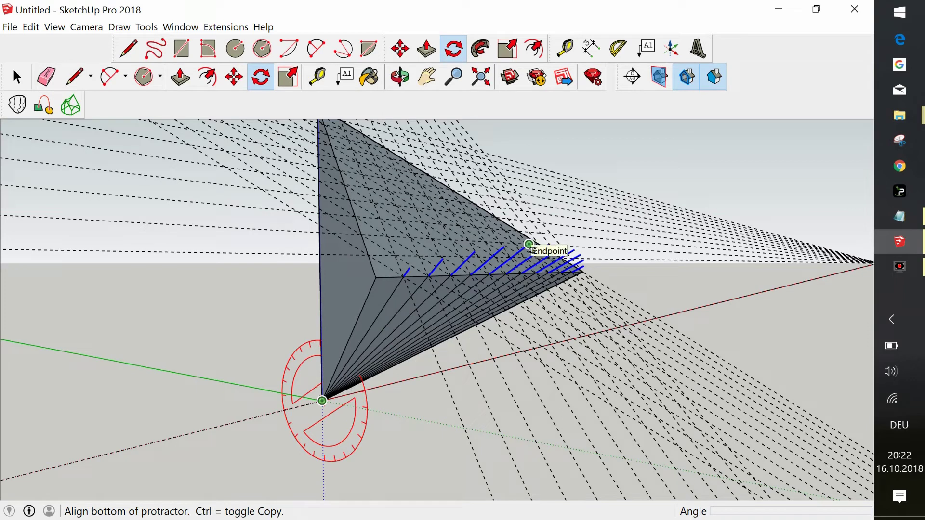
left_click(404, 277)
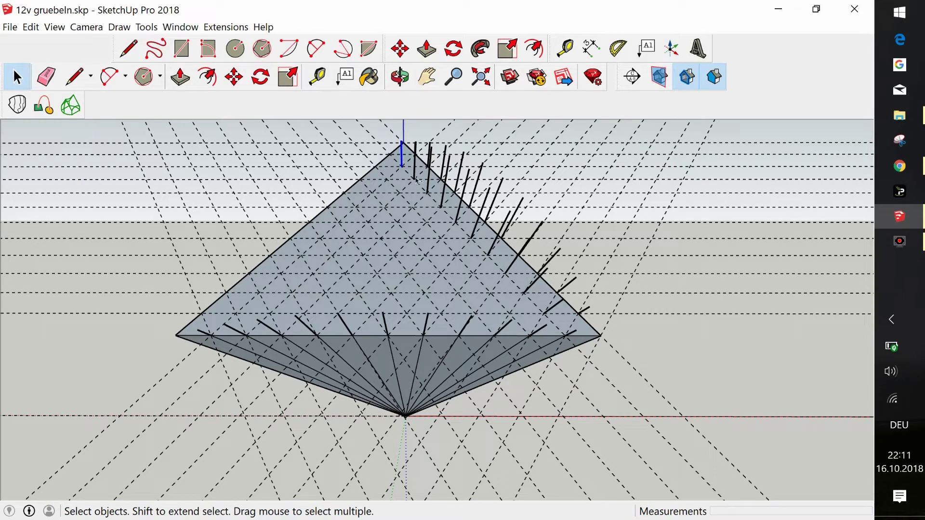
Select the seven spike edges along the pyramid's upper right edge, from the apex downward
left_click(416, 177, "ctrl")
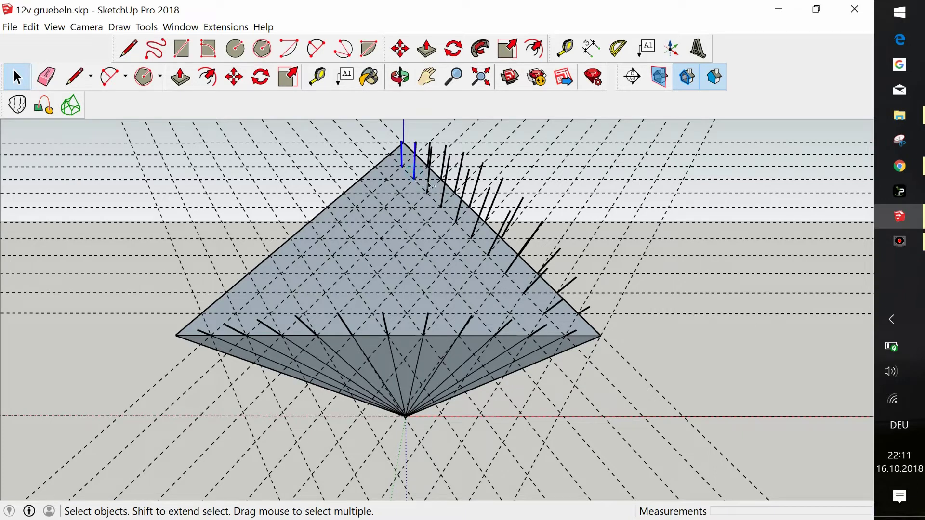
left_click(443, 202, "ctrl")
left_click(464, 215, "ctrl")
left_click(479, 225, "ctrl")
left_click(496, 245, "ctrl")
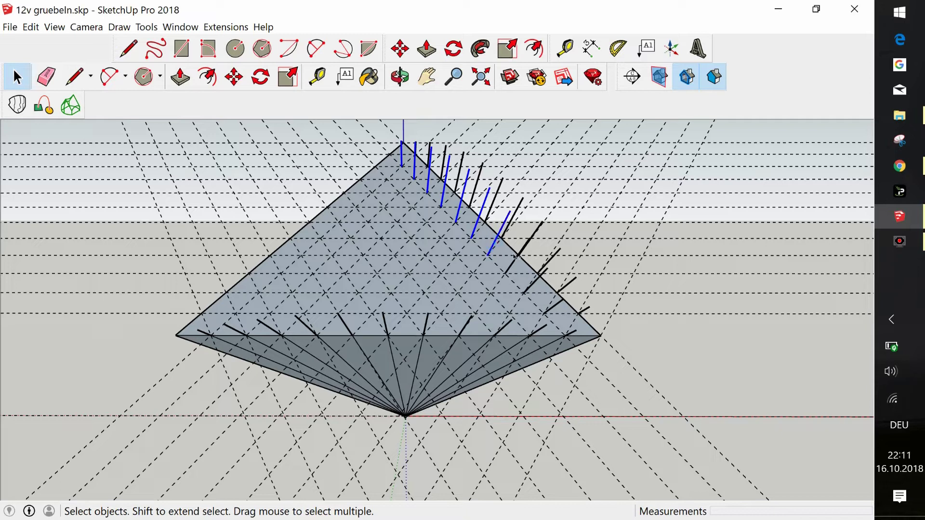
left_click(519, 262, "ctrl")
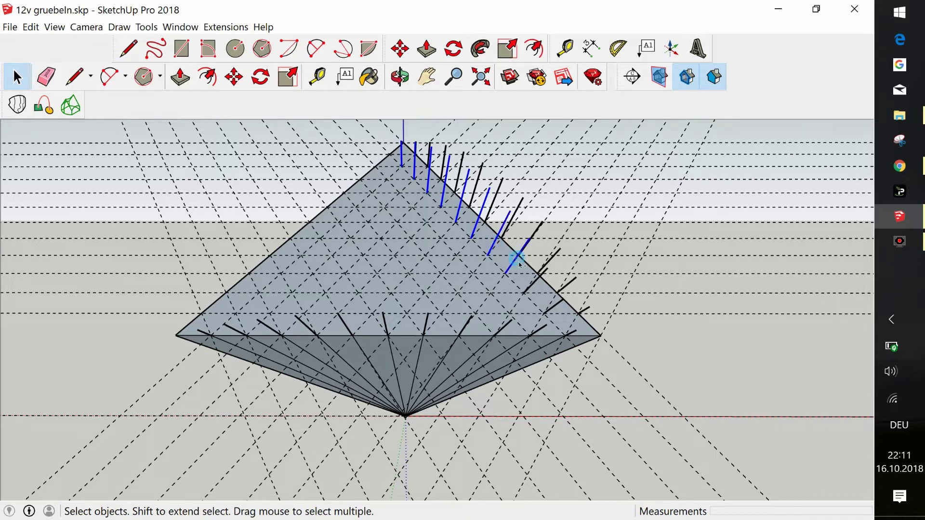
left_click(540, 289, "ctrl")
Rotate-copy the spike row about 67.3° around the bottom apex, from the top to the left intersection
left_click(260, 77)
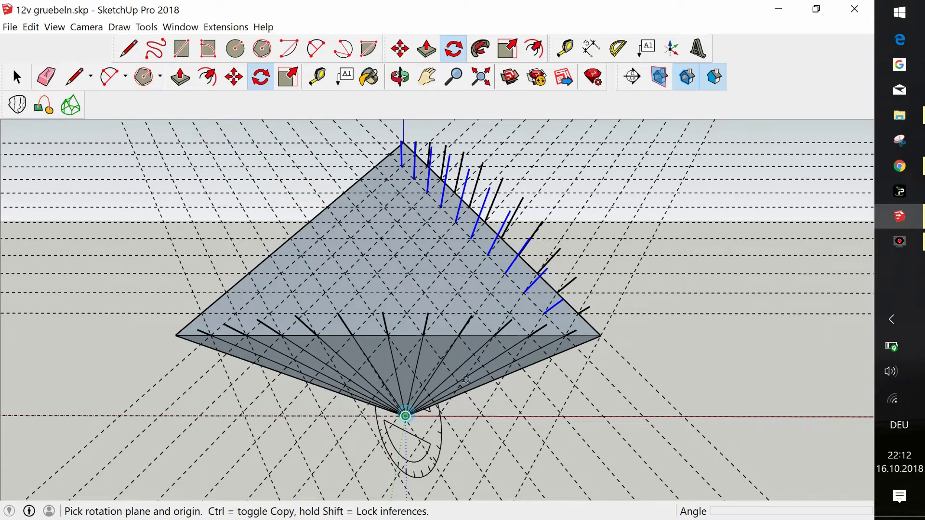
left_click(406, 415)
left_click_drag(544, 317, 543, 314)
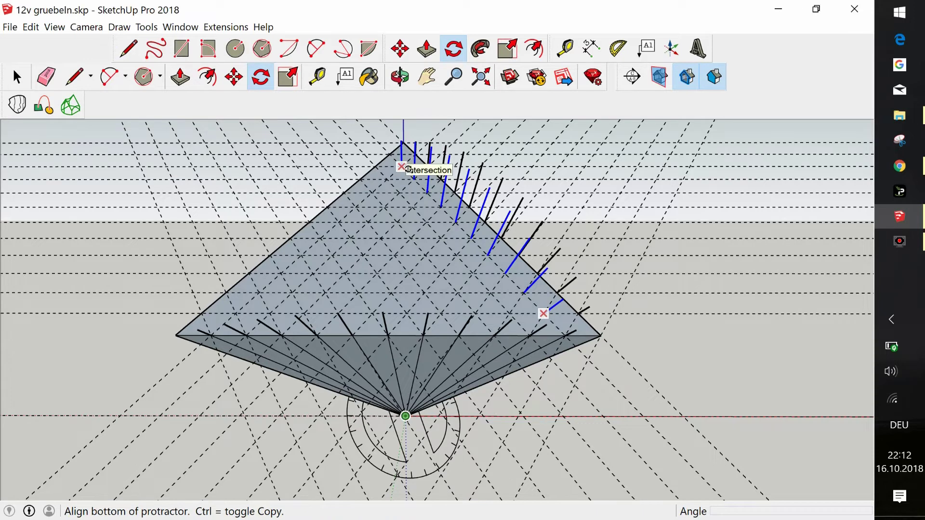
left_click(404, 166)
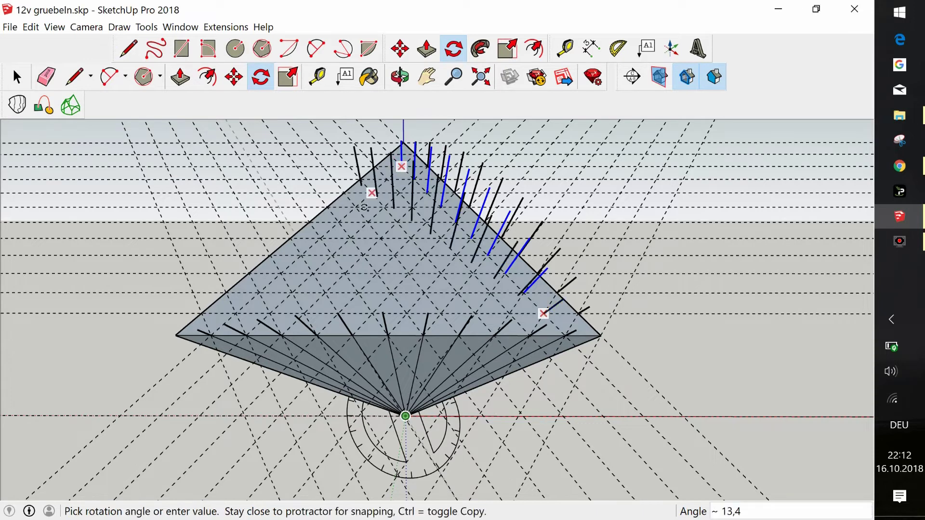
left_click(243, 316)
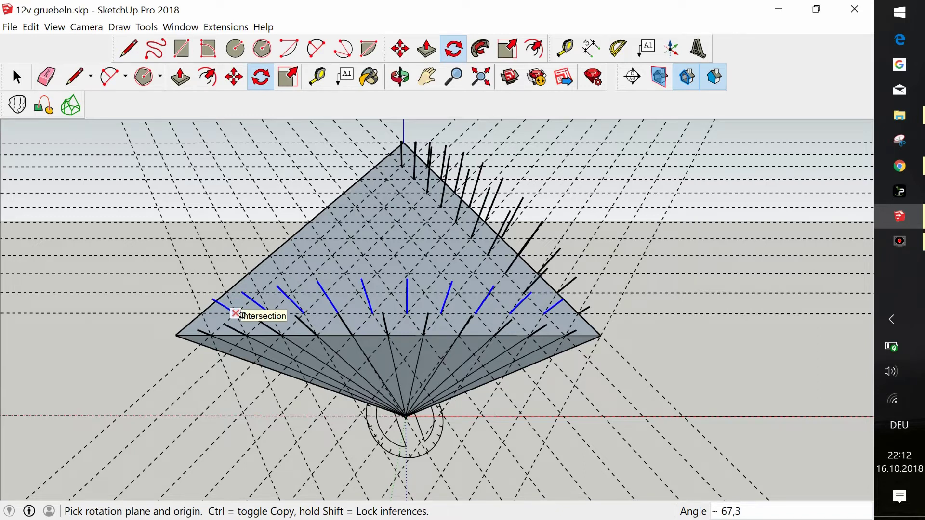
Orbit to an oblique view and rotate-copy the spike row about 67° from the corner, diagonally across the face
left_click(400, 77)
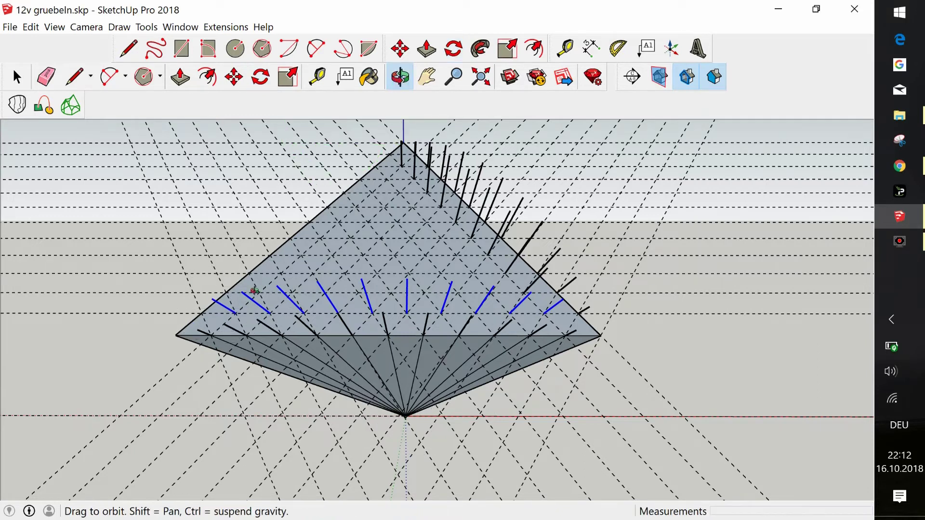
left_click_drag(256, 291, 530, 359)
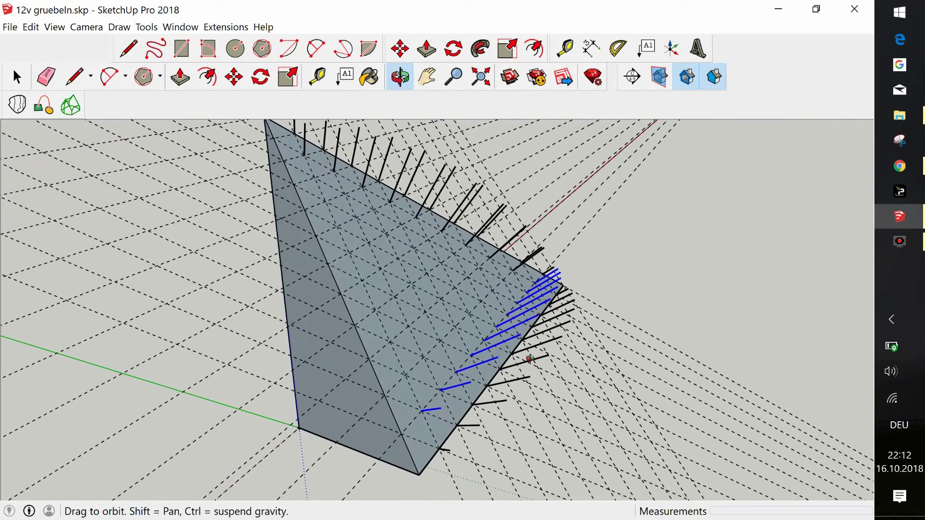
left_click(263, 84)
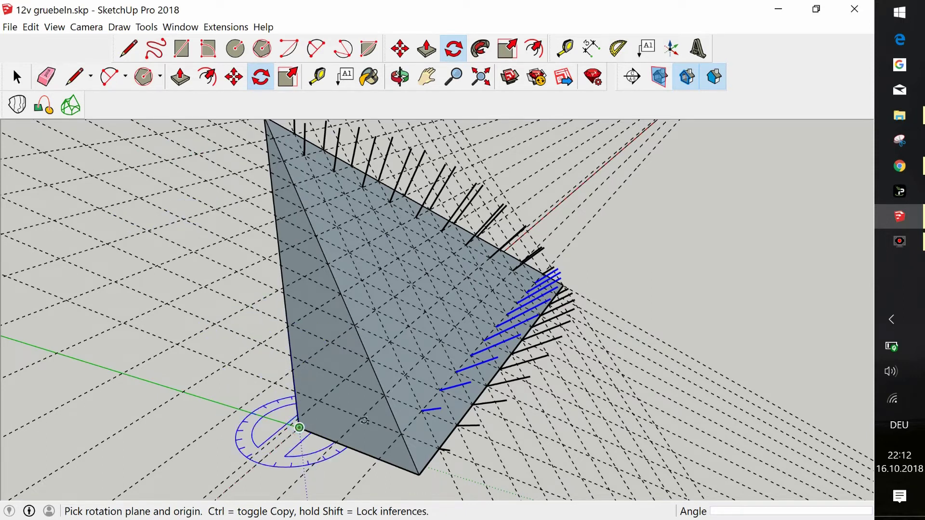
left_click_drag(299, 428, 422, 411)
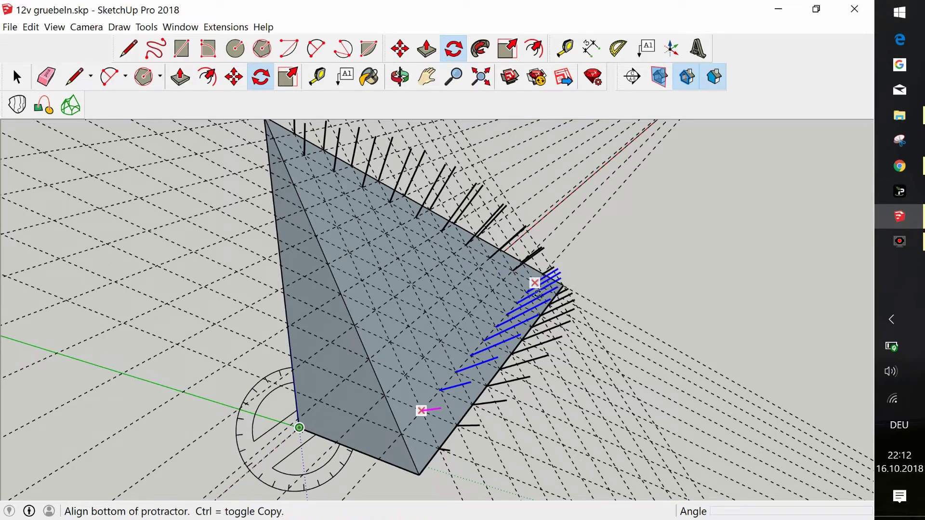
left_click(536, 299)
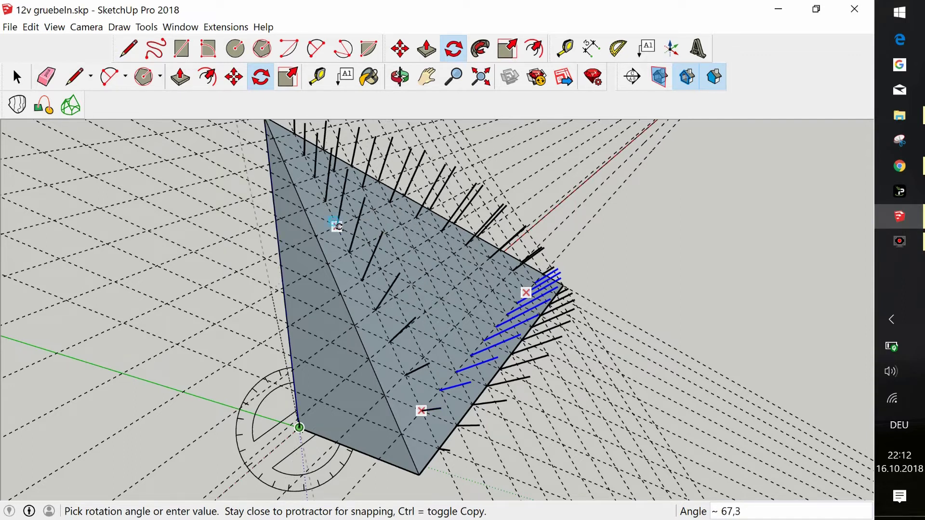
left_click(339, 226)
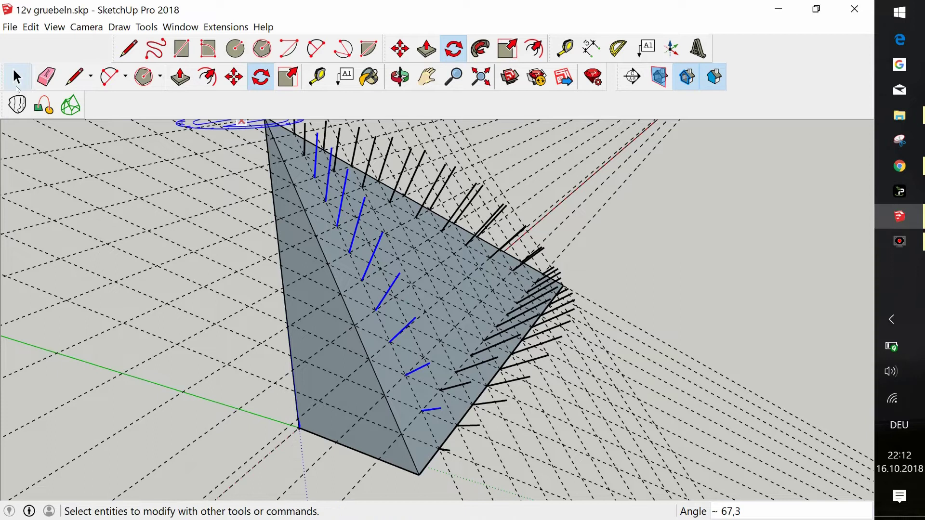
Switch to the Paint Bucket so the Materials tray opens
left_click(17, 77)
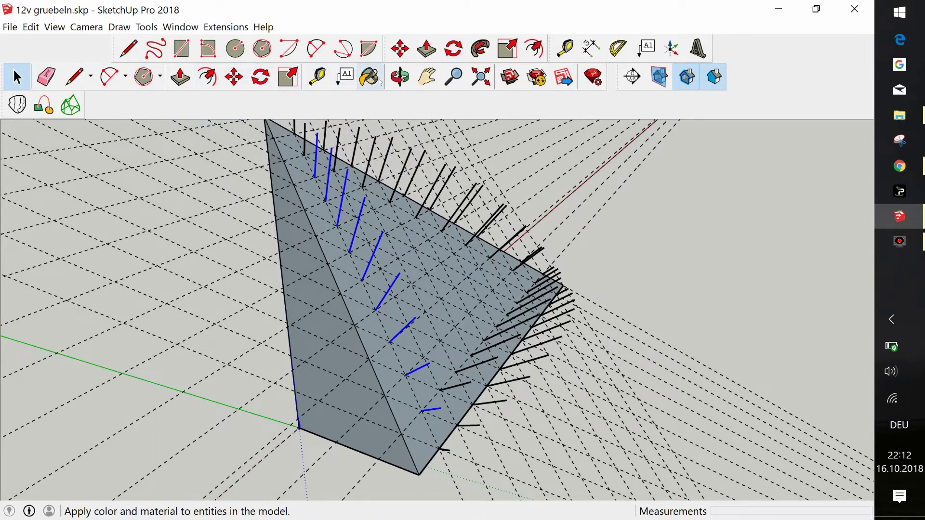
left_click(370, 77)
left_click(400, 77)
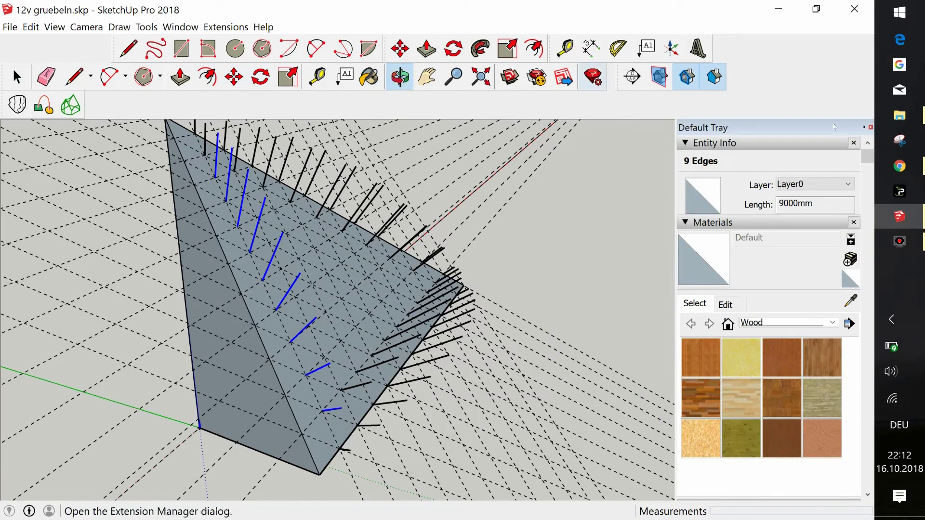
Close the Materials tray, orbit back to a frontal view and select the lower spike row
left_click(870, 128)
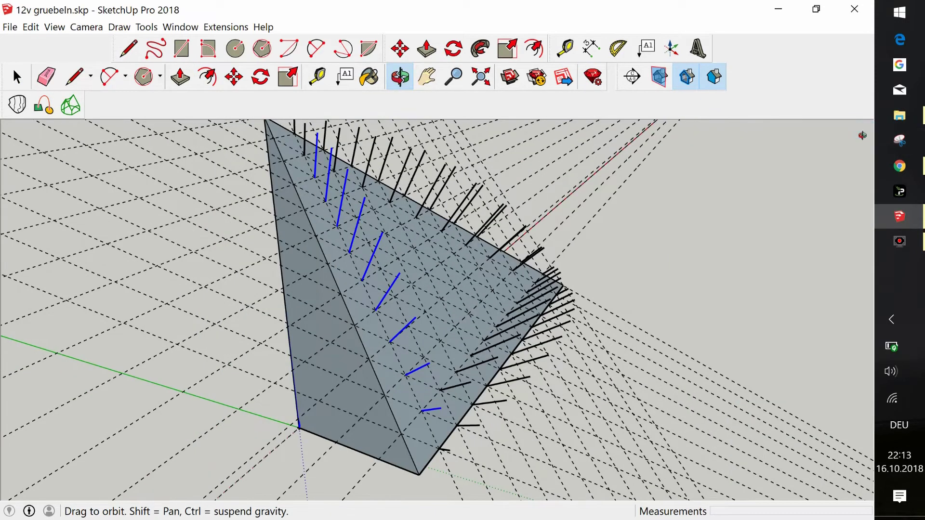
left_click_drag(435, 297, 279, 177)
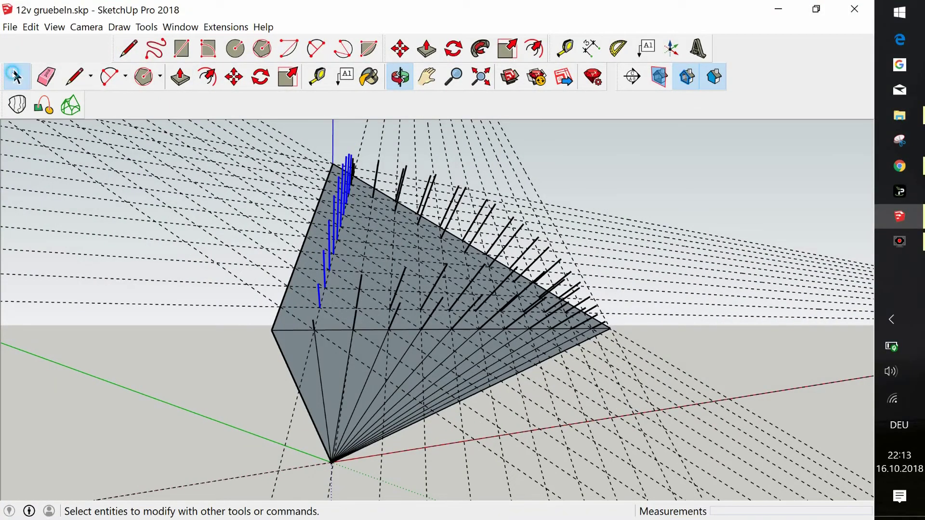
left_click(16, 76)
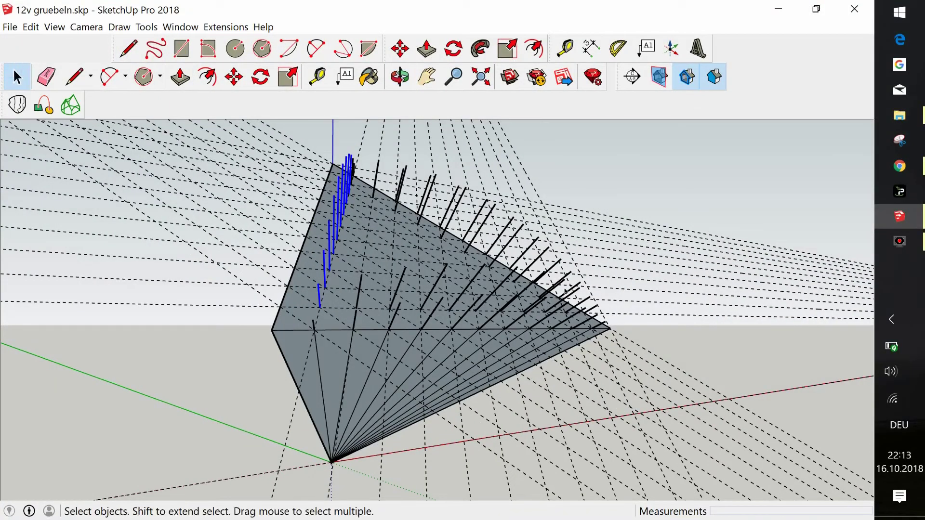
left_click(601, 332)
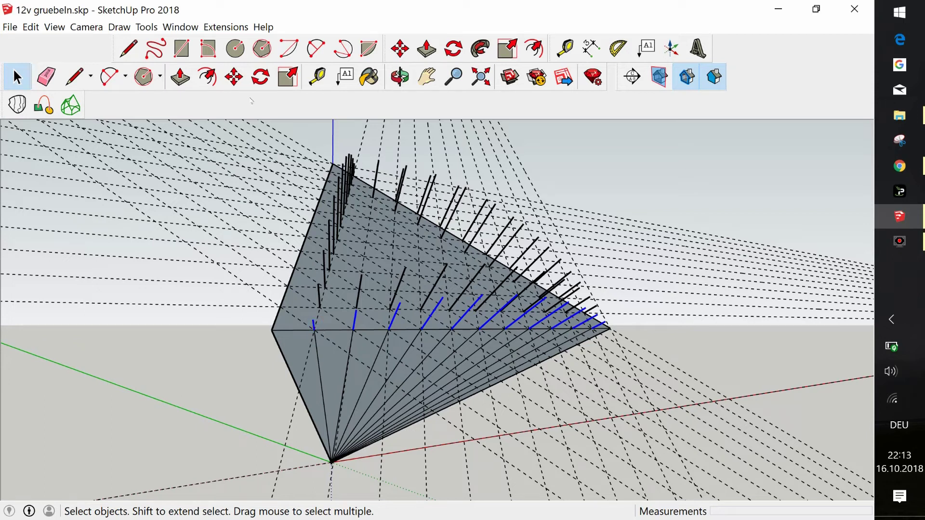
Rotate-copy the spike row about 72° around the left sloping edge, filling the face
left_click(260, 77)
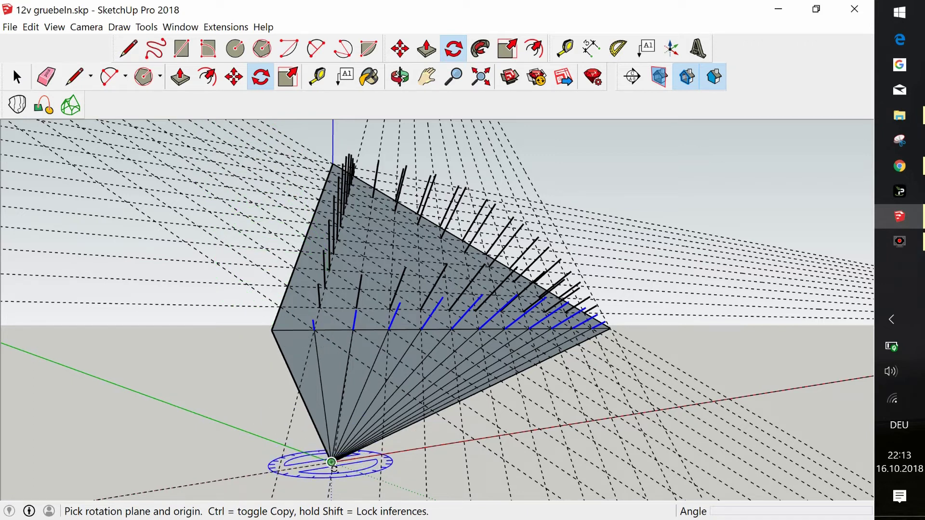
left_click_drag(331, 463, 293, 375)
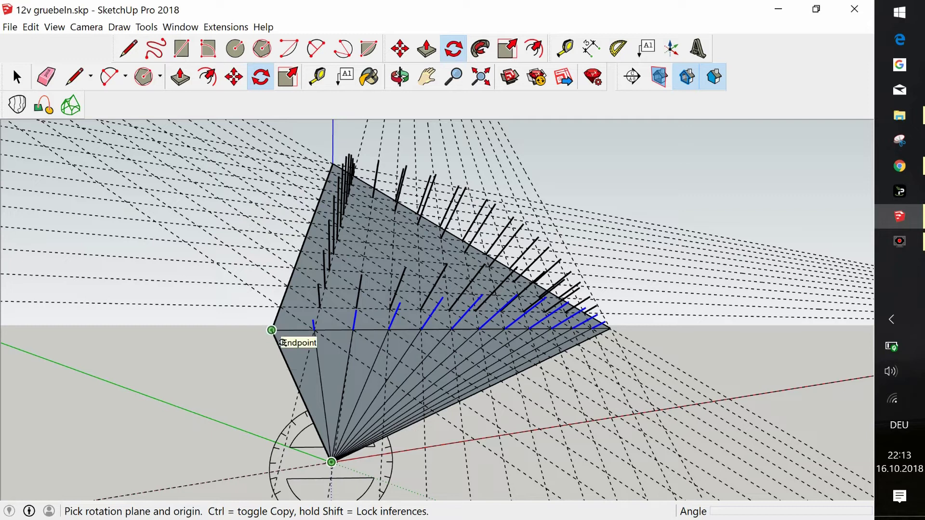
left_click_drag(282, 343, 273, 331)
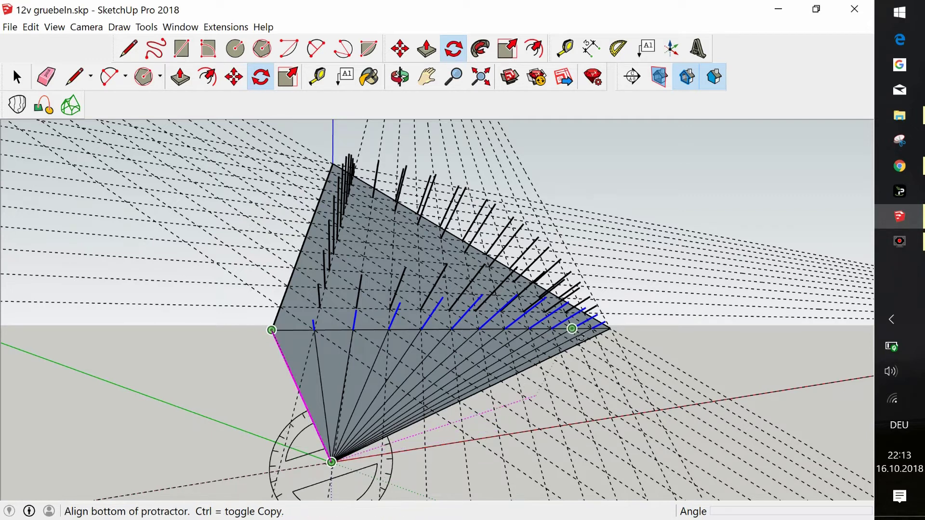
left_click(598, 332)
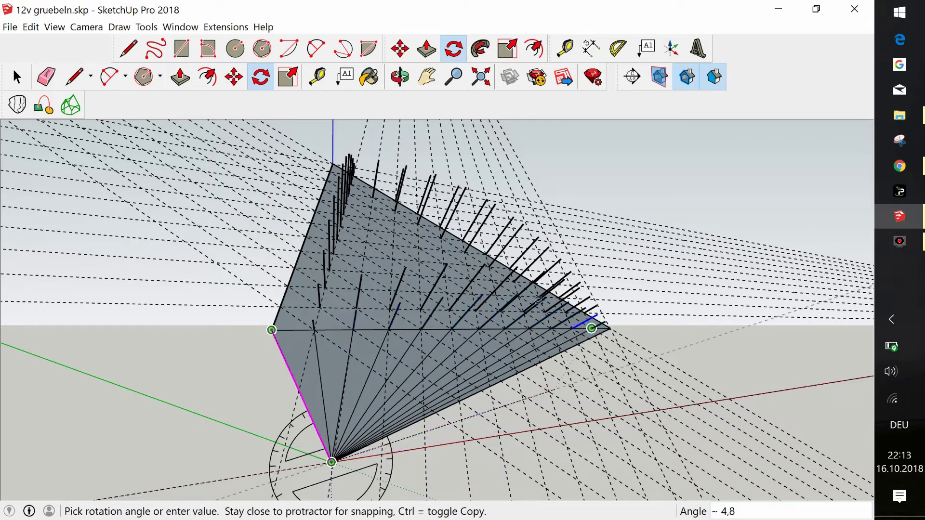
left_click(341, 173)
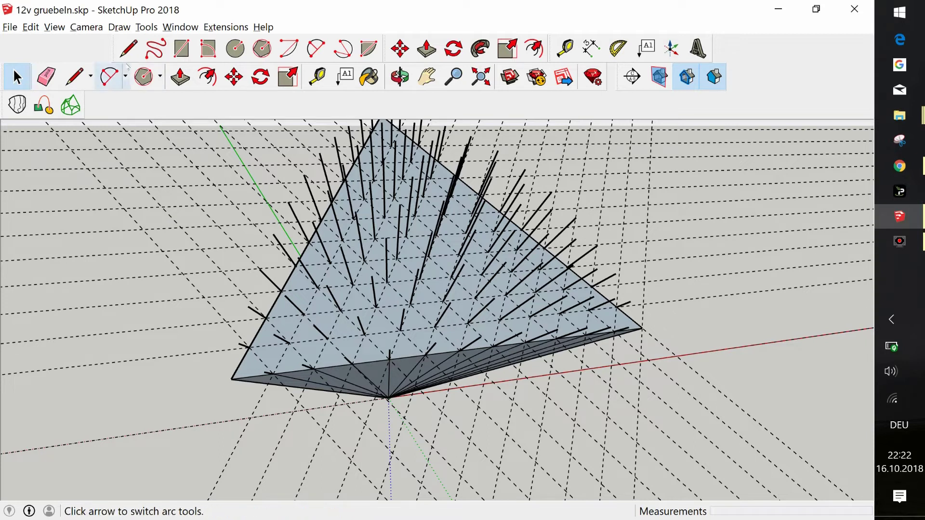
Select everything with Ctrl+A and use Make Group to group the spiked triangle
left_click(75, 76)
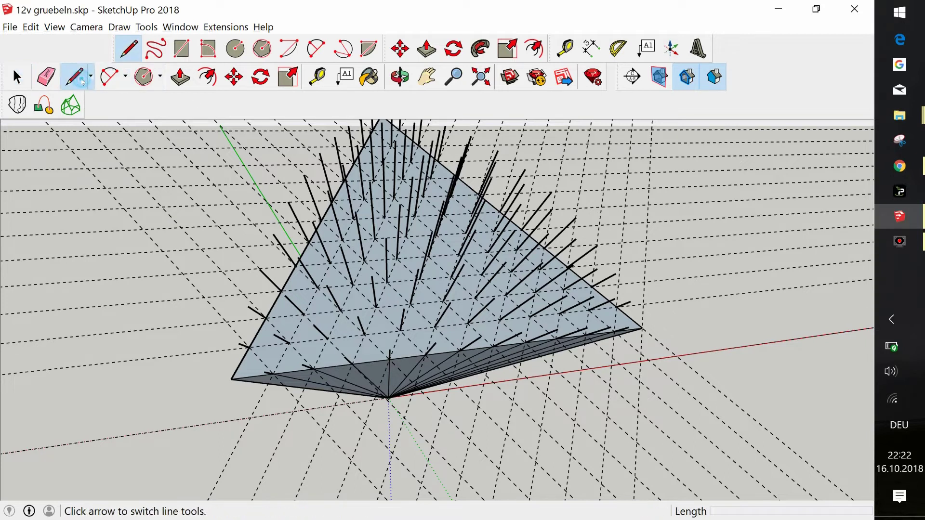
key("ctrl+a")
right_click(436, 234)
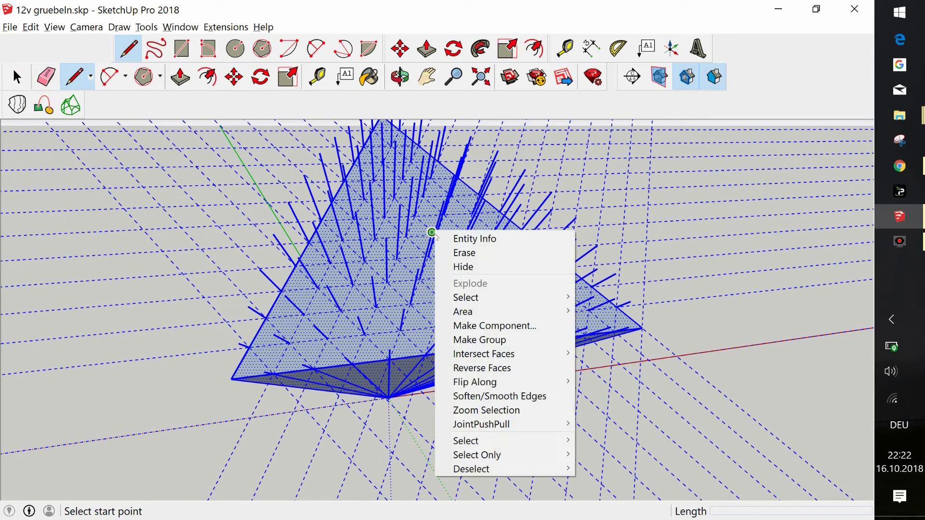
left_click(478, 340)
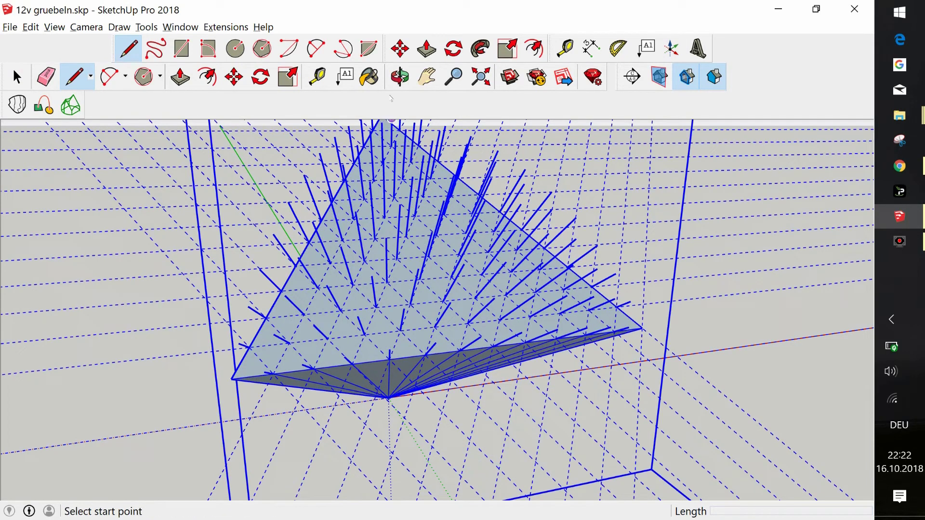
left_click(400, 77)
left_click_drag(345, 234, 345, 260)
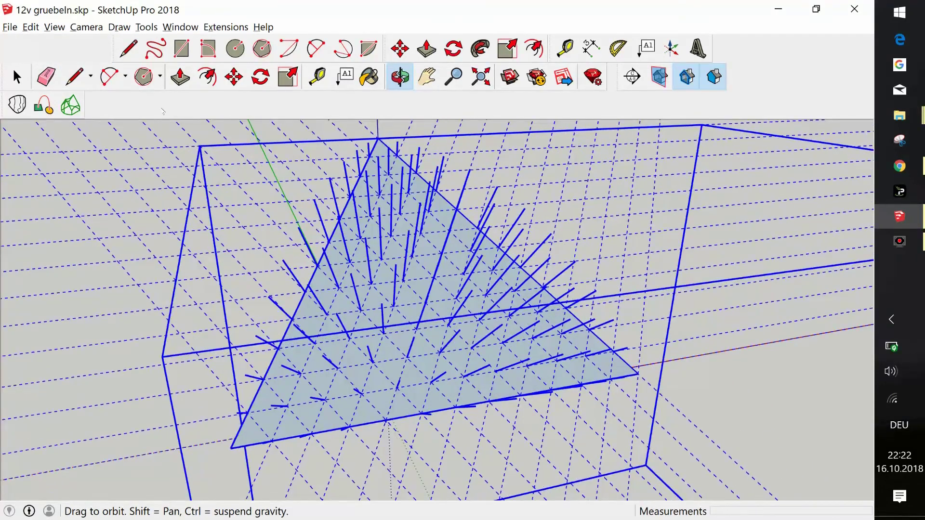
Draw a line chain from the lower-left corner through the spike tips over the apex to the right corner
left_click(73, 75)
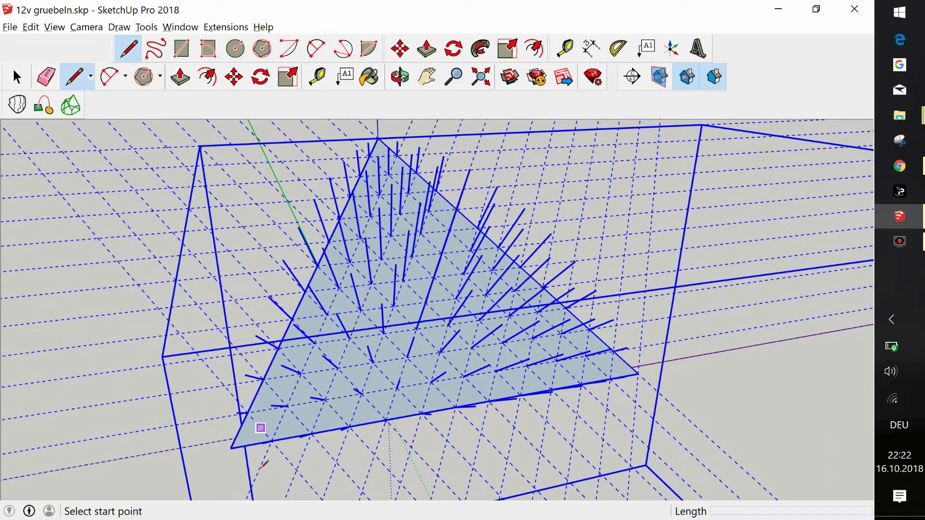
left_click(231, 448)
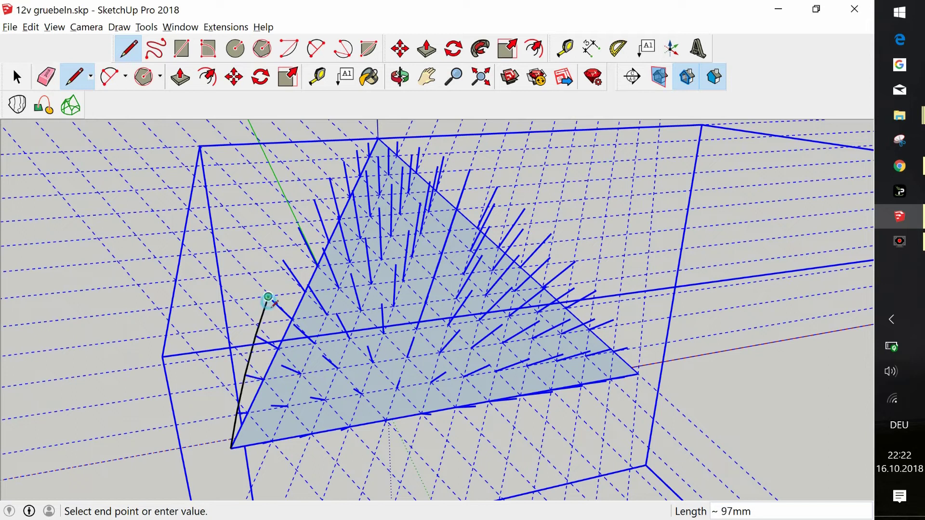
left_click(330, 178)
left_click(378, 140)
left_click(398, 141)
left_click(419, 147)
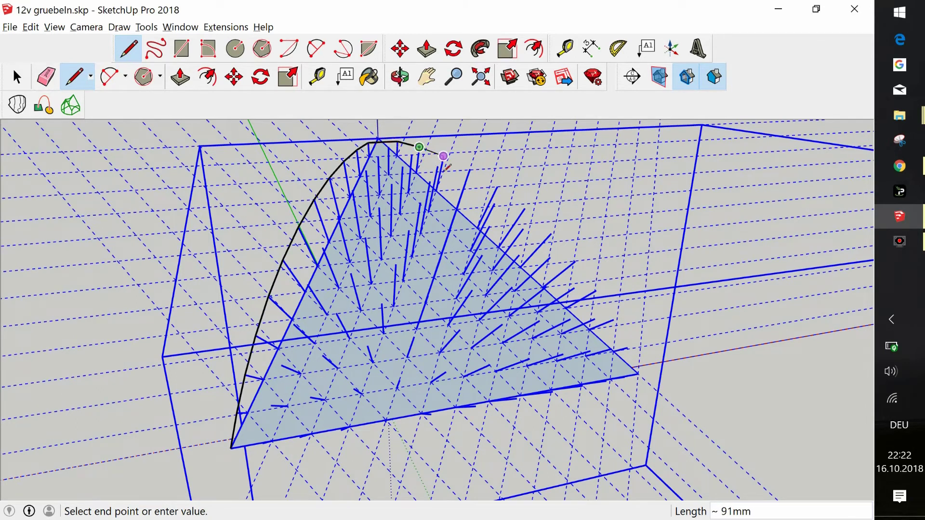
left_click(626, 348)
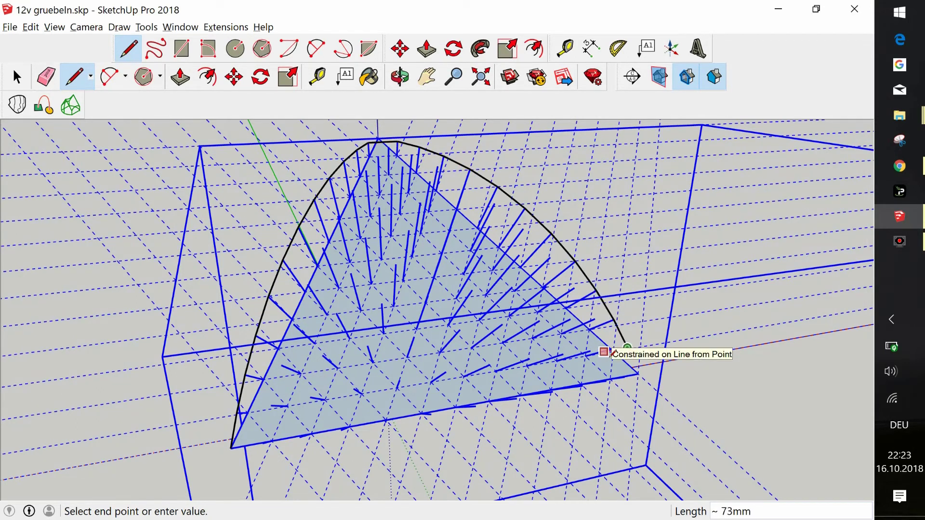
left_click(559, 352)
left_click(526, 364)
Draw lines along the bottom edges, closing the small lower-left triangular face
key("o")
left_click_drag(336, 176, 434, 241)
key("Escape")
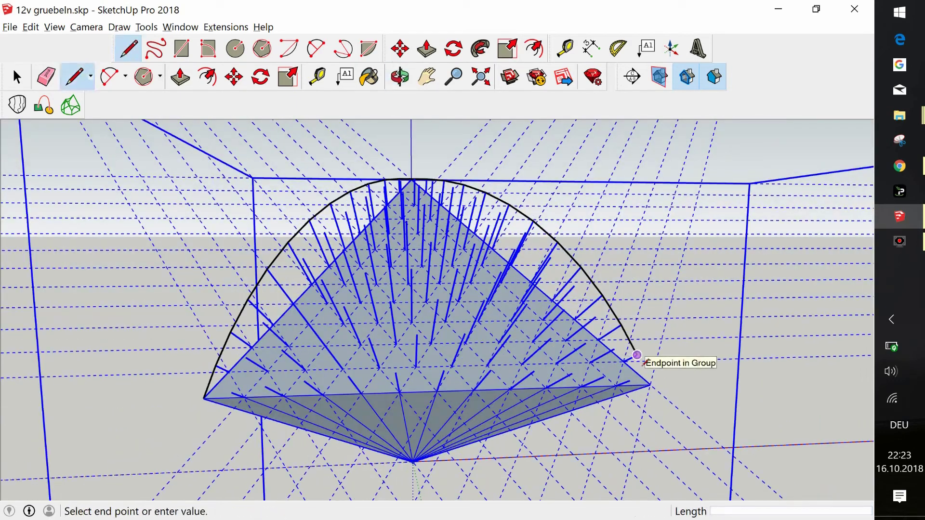
key("o")
left_click_drag(630, 380, 630, 327)
key("Escape")
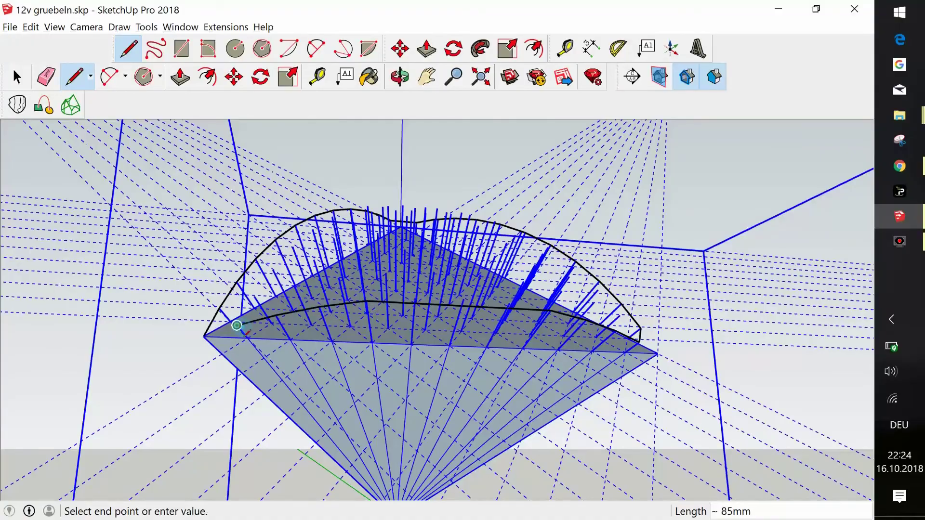
middle_click_drag(236, 326, 430, 164)
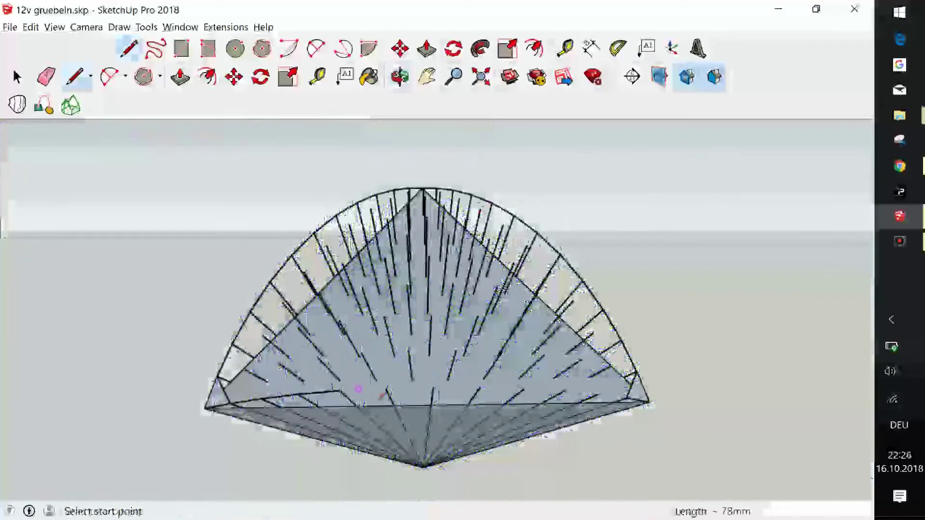
left_click(341, 386)
left_click(470, 385)
left_click(480, 386)
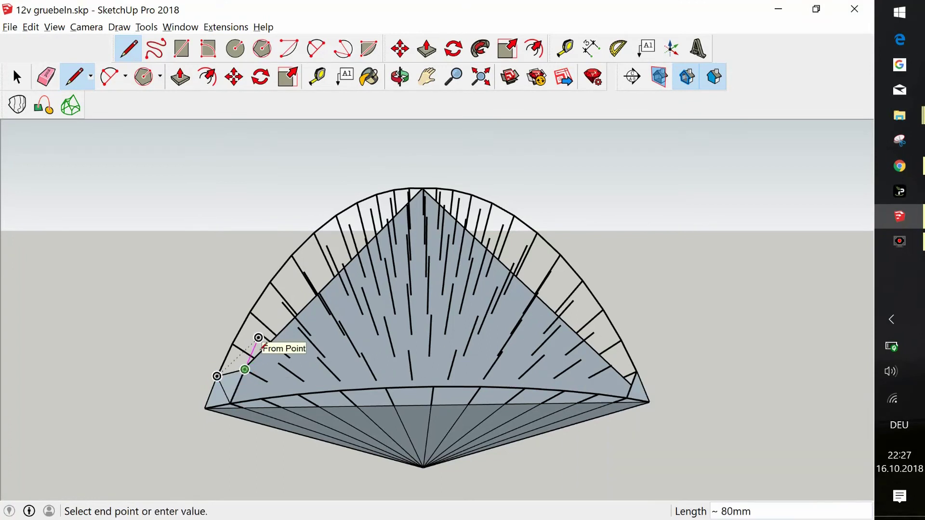
left_click(245, 370)
middle_click_drag(391, 229, 412, 165)
key("Escape")
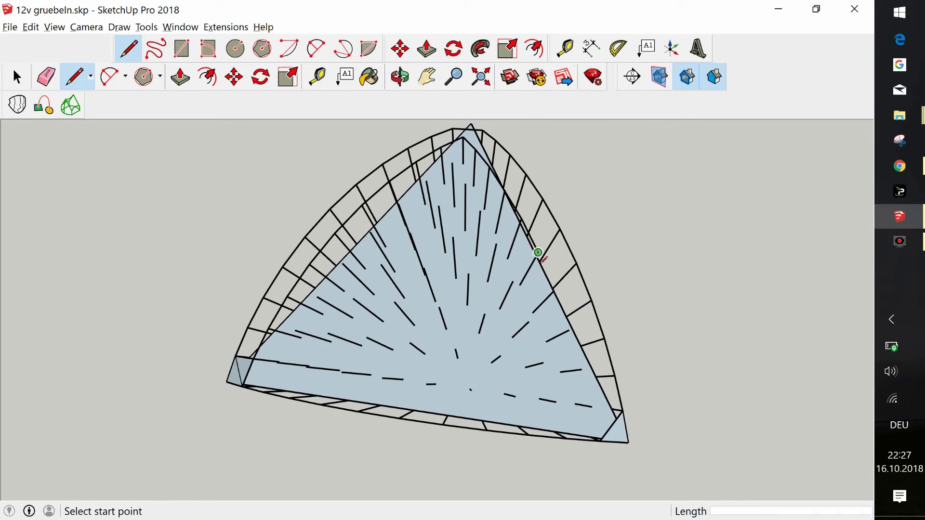
left_click(556, 401)
Draw triangular faces on the lower-left strip with the plain Line tool
middle_click_drag(573, 374, 573, 212)
left_click(90, 76)
left_click(79, 99)
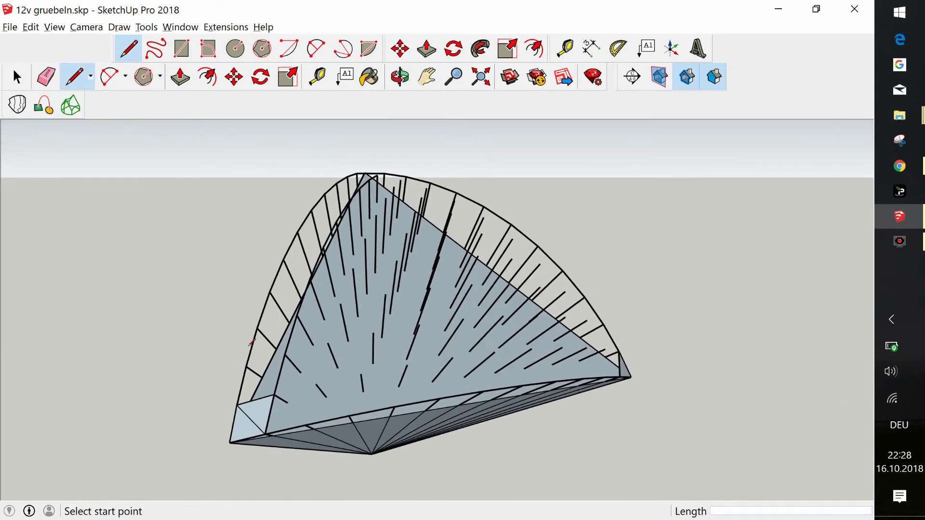
left_click(277, 382)
left_click(279, 355)
left_click(279, 355)
left_click(268, 290)
left_click(269, 292)
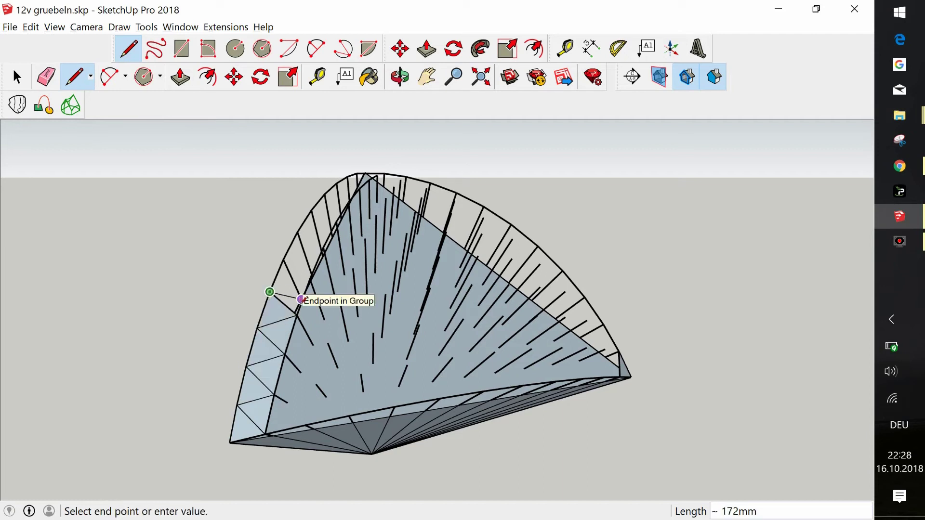
key("Escape")
Add edges across the left strip, closing triangles up toward the top apex
middle_click_drag(308, 269, 349, 292)
left_click(339, 294)
left_click(292, 283)
left_click(308, 225)
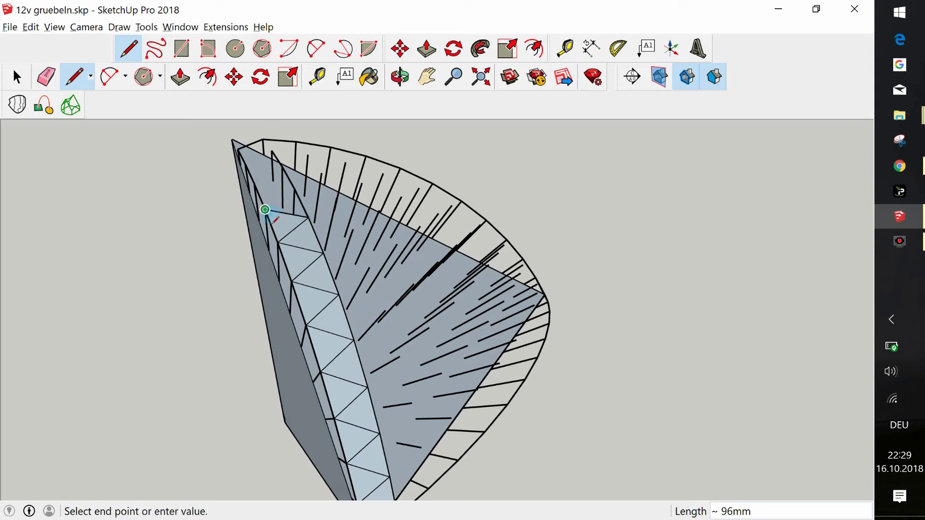
left_click(264, 207)
left_click(264, 207)
left_click(291, 192)
left_click(291, 192)
left_click(254, 168)
left_click(254, 171)
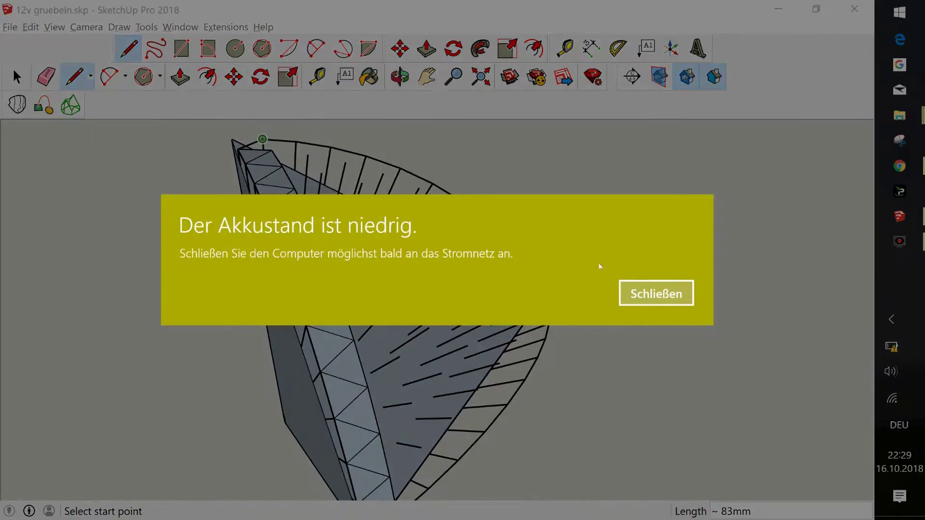
left_click(269, 149)
middle_click_drag(270, 149, 192, 384)
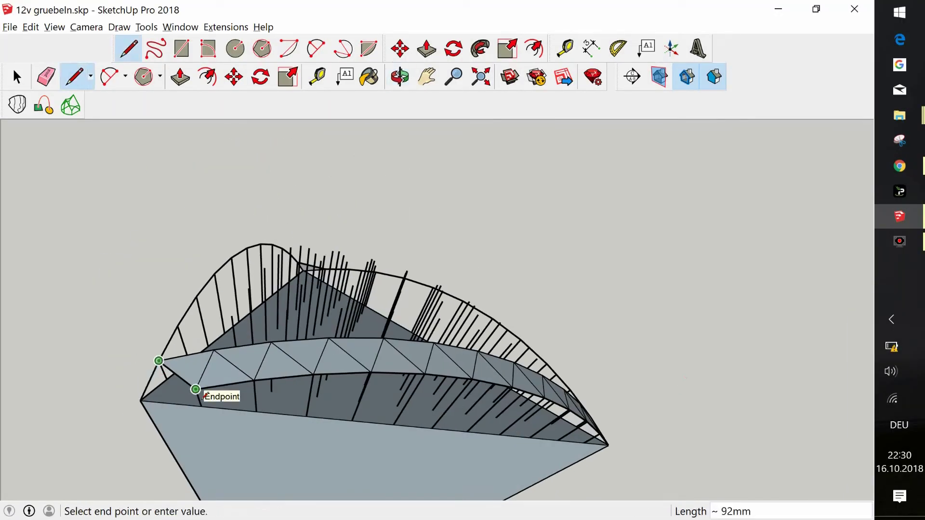
left_click(195, 366)
Draw an edge inside the trough to close a face there
middle_click_drag(206, 351, 299, 447)
left_click(382, 383)
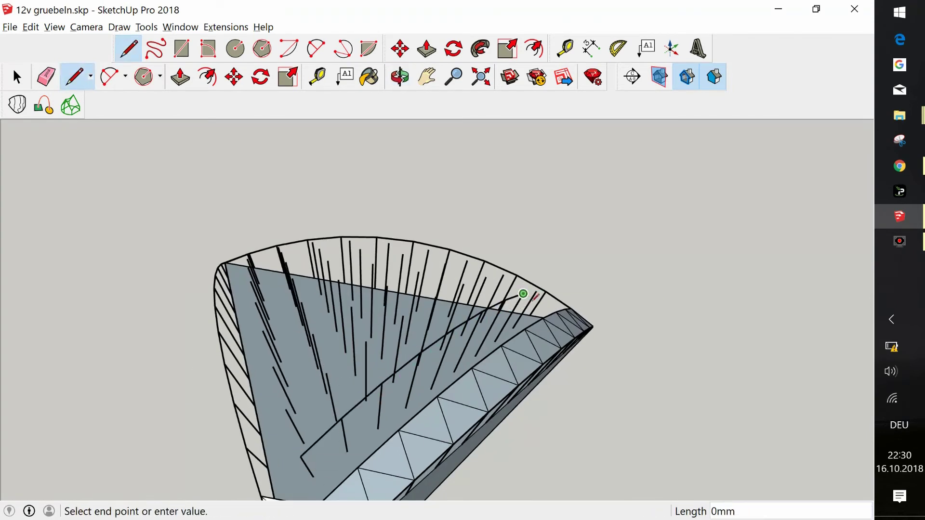
middle_click_drag(539, 297, 217, 365)
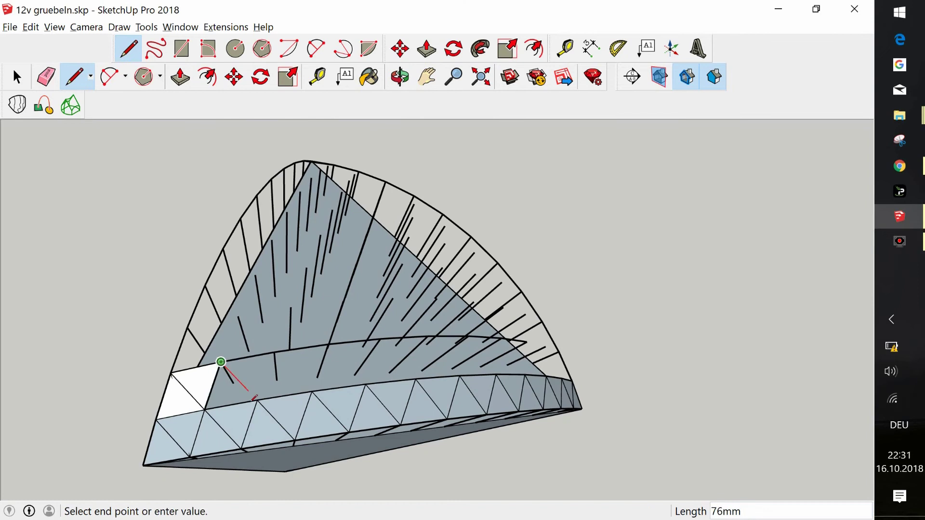
left_click(425, 337)
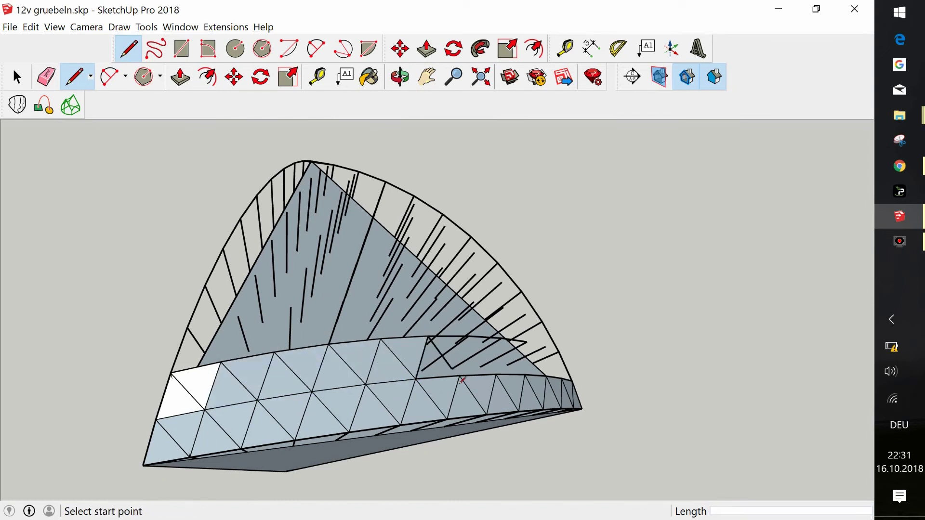
left_click(460, 376)
Outline a parallelogram of faces and another triangular opening at the dome's lower edge
middle_click_drag(465, 336, 325, 336)
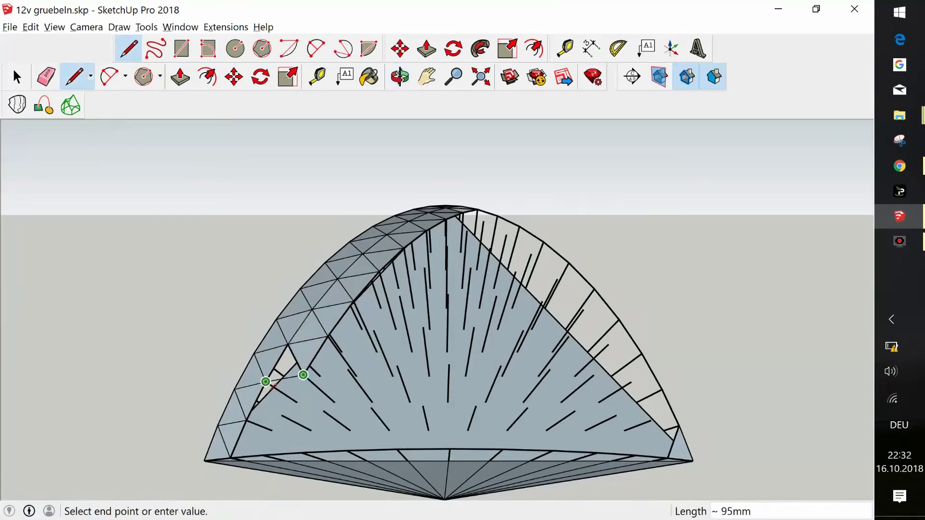
left_click(303, 375)
left_click(282, 415)
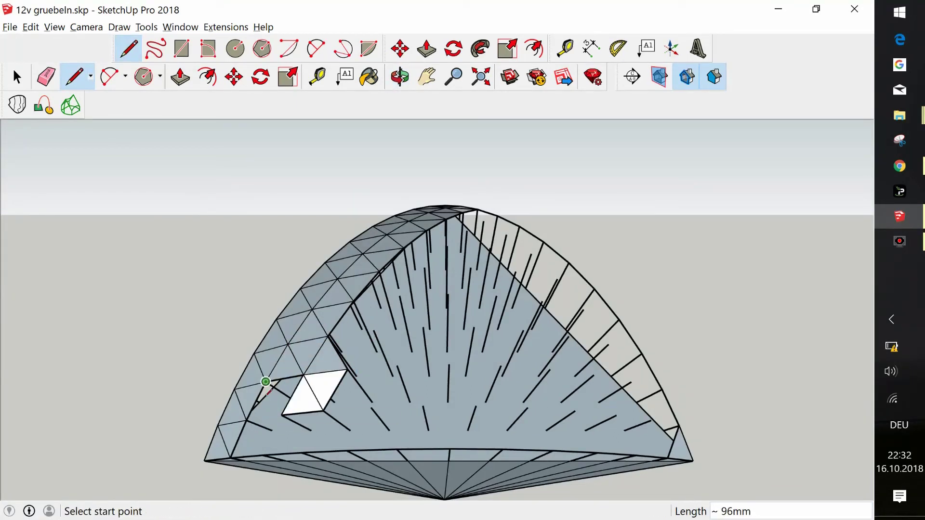
left_click(266, 382)
left_click(262, 455)
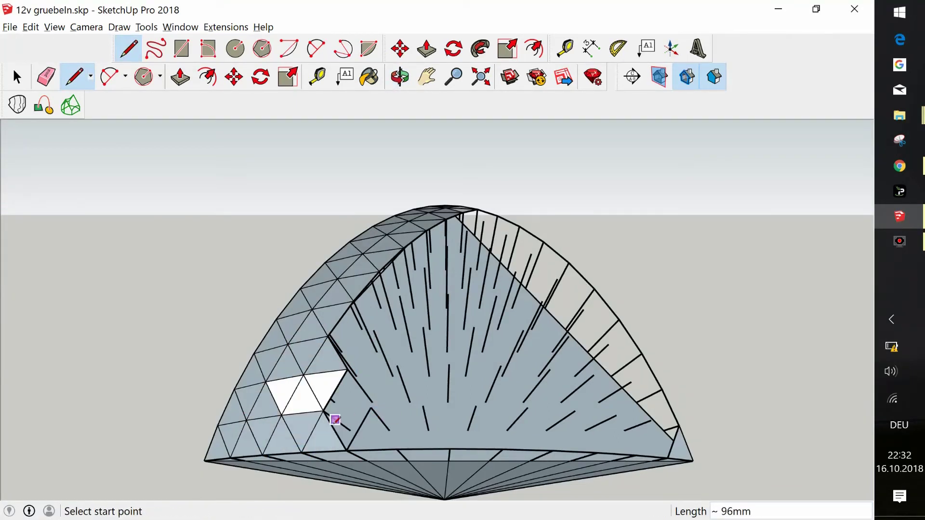
left_click(371, 407)
left_click(424, 406)
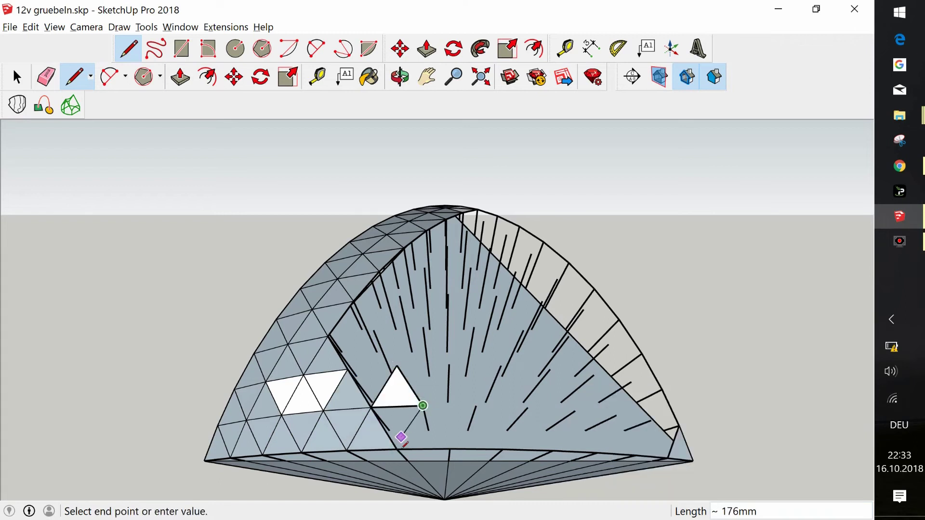
left_click(397, 450)
Split the panel into triangles and close them with a horizontal edge
left_click(423, 331)
left_click(424, 331)
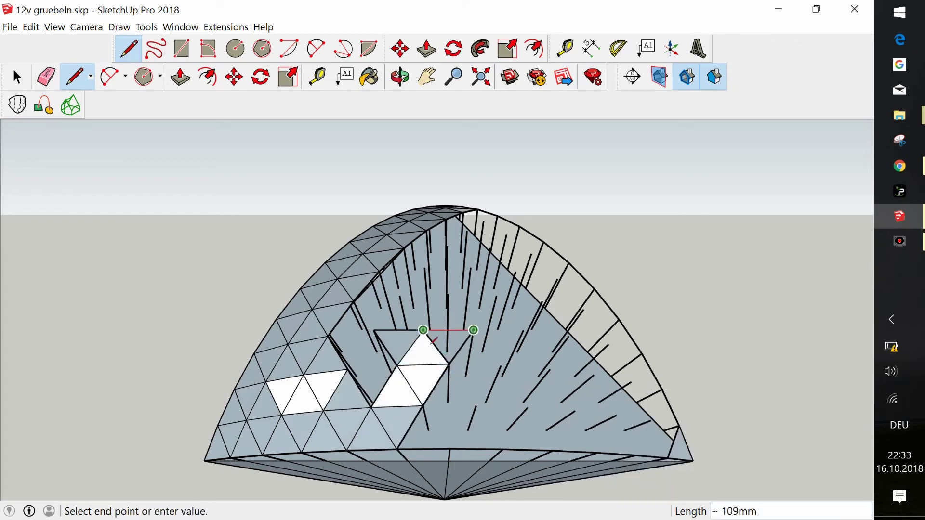
left_click(474, 331)
left_click(448, 293)
left_click(495, 293)
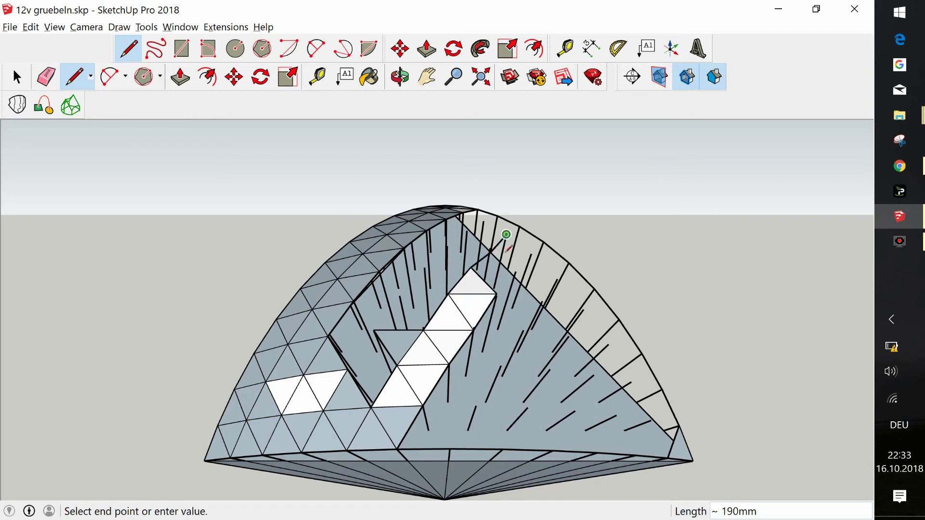
key("Escape")
Tilt the dome and draw edges from the white triangle's corner along the inner side, closing faces
key("r")
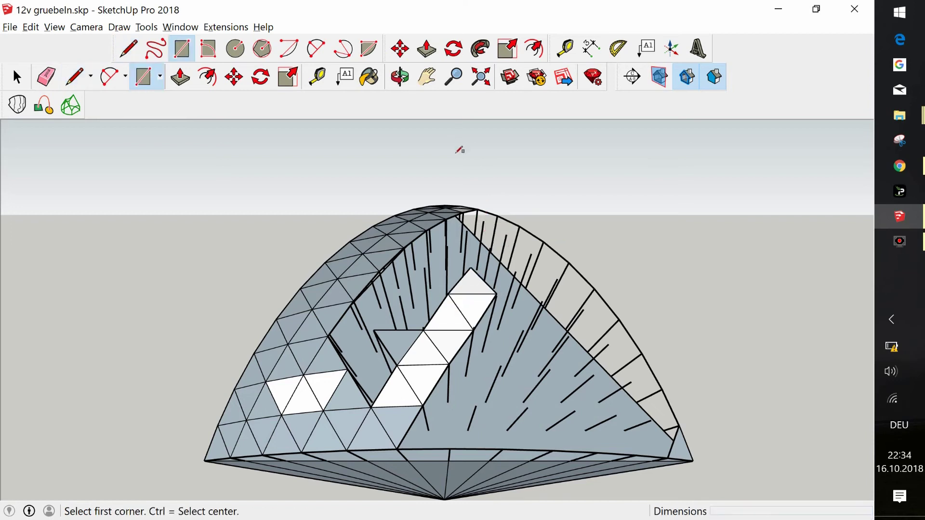
key("e")
key("o")
mouse_move(462, 171)
left_mouse_down()
mouse_move(287, 183)
mouse_move(410, 299)
mouse_move(359, 299)
mouse_move(356, 313)
left_mouse_up()
left_click(74, 76)
left_click(364, 389)
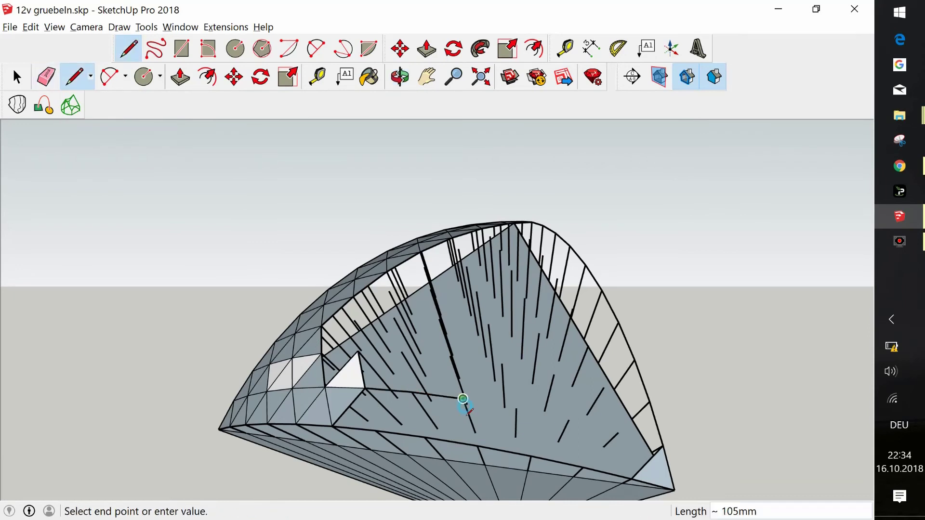
left_click(659, 453)
left_click(412, 392)
left_click(515, 412)
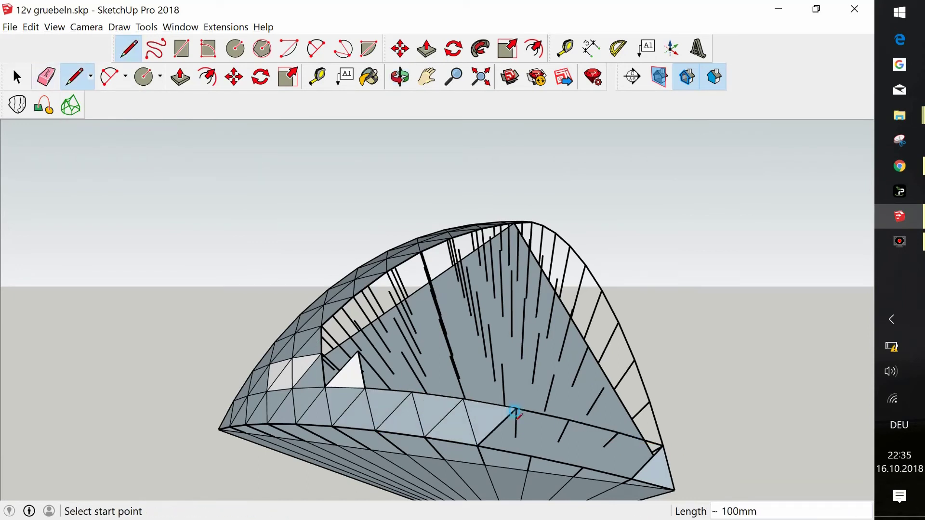
left_click(514, 412)
Close a strip of faces on the inner side and split one face with a downward edge
key("o")
left_click_drag(500, 248, 513, 167)
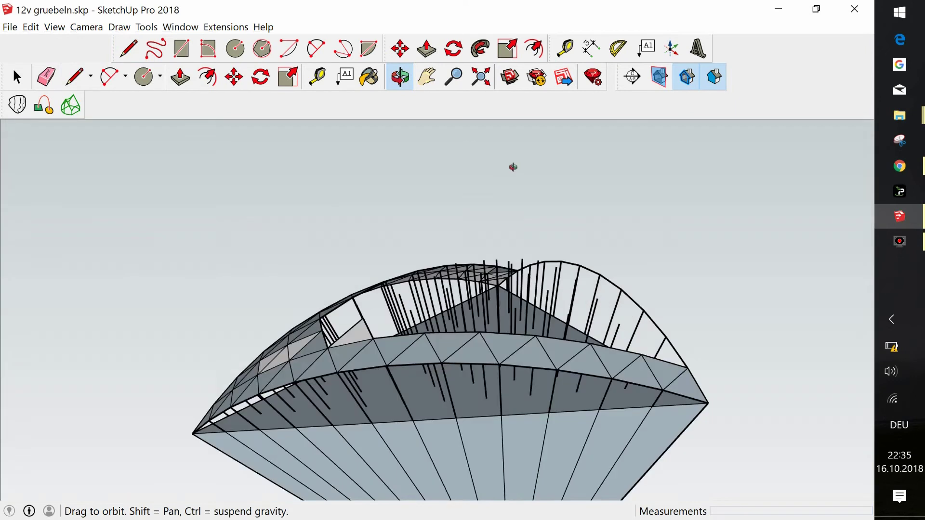
middle_click_drag(513, 167, 324, 289)
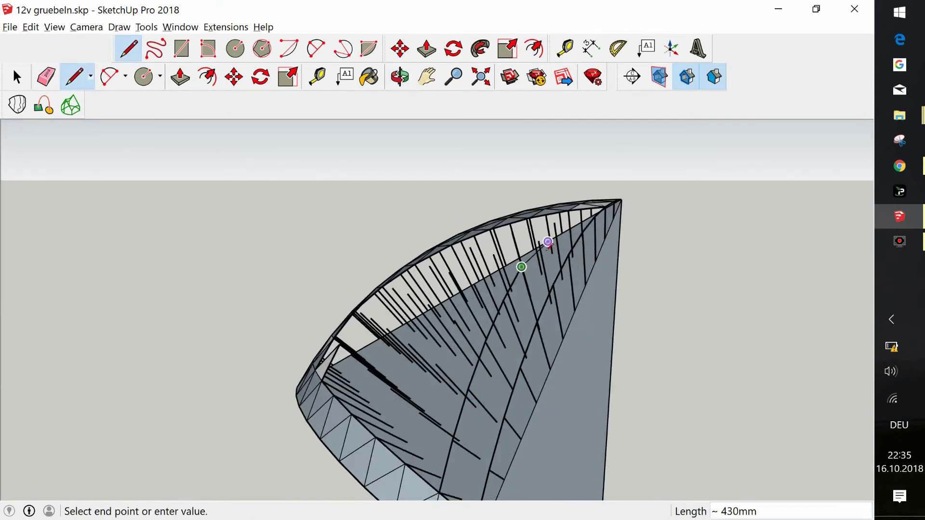
left_click(399, 77)
left_click_drag(529, 270, 625, 333)
middle_click_drag(626, 334, 595, 230)
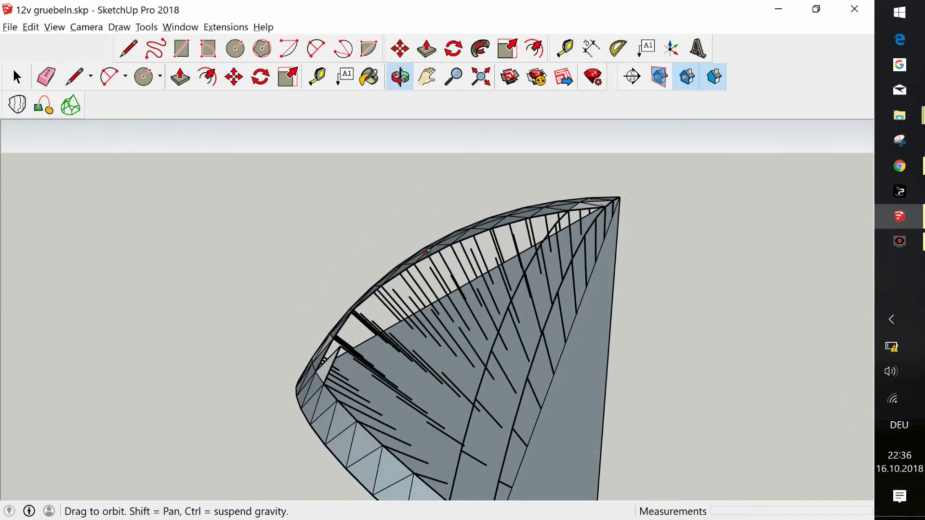
left_click(530, 275)
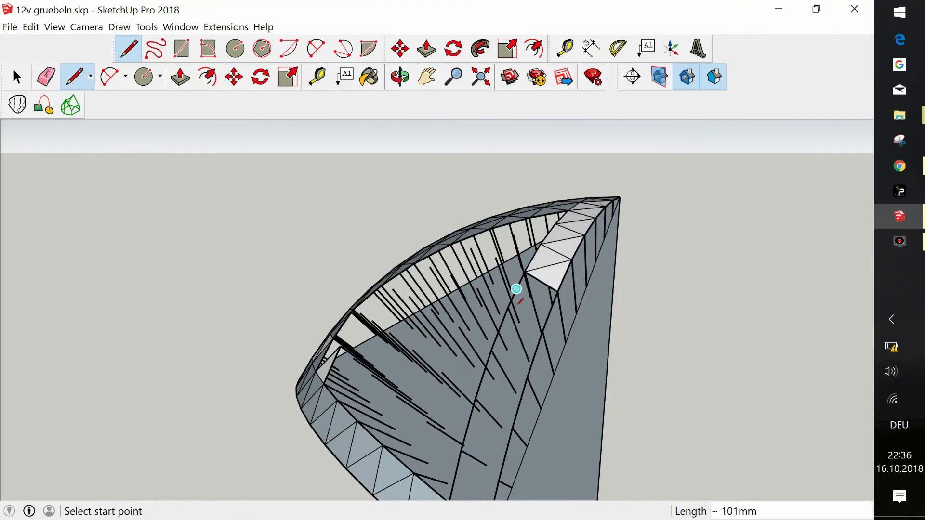
left_click(542, 332)
left_click(528, 377)
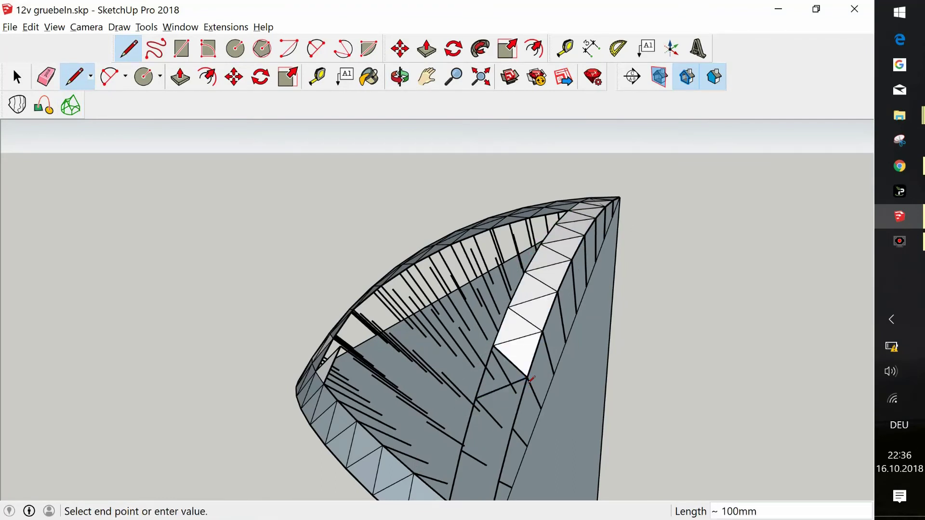
middle_click_drag(530, 379, 664, 274)
left_click(603, 305)
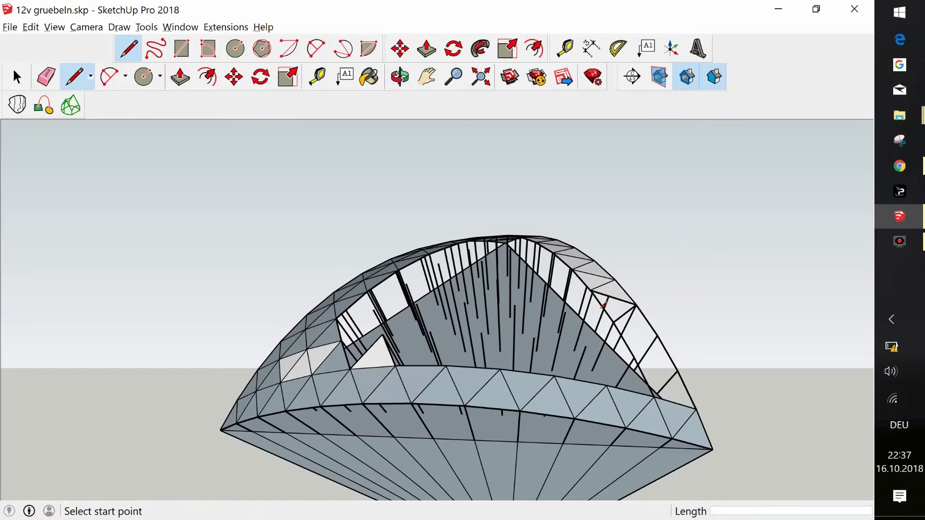
Select an inner edge, then continue drawing edges along the inner rim toward its right side
key("space")
left_click(603, 309)
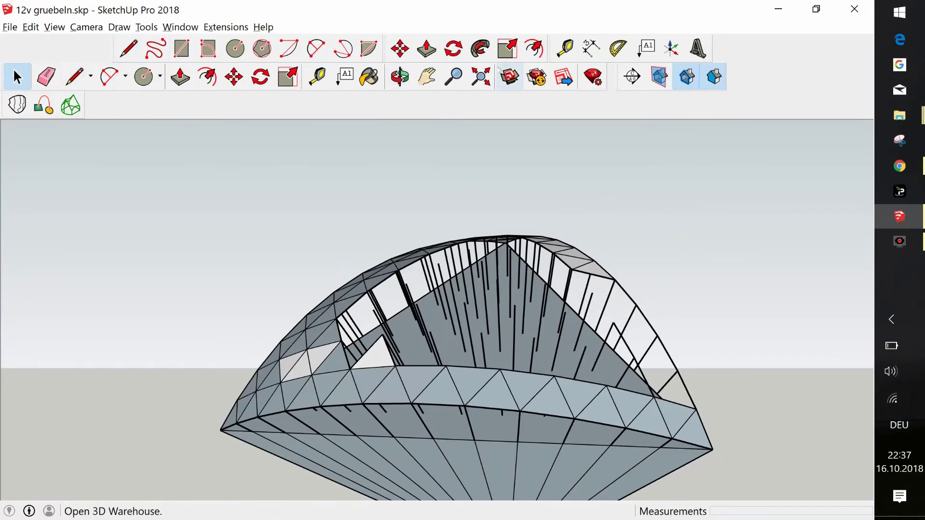
middle_click_drag(510, 154, 554, 289)
key("l")
left_click(545, 294)
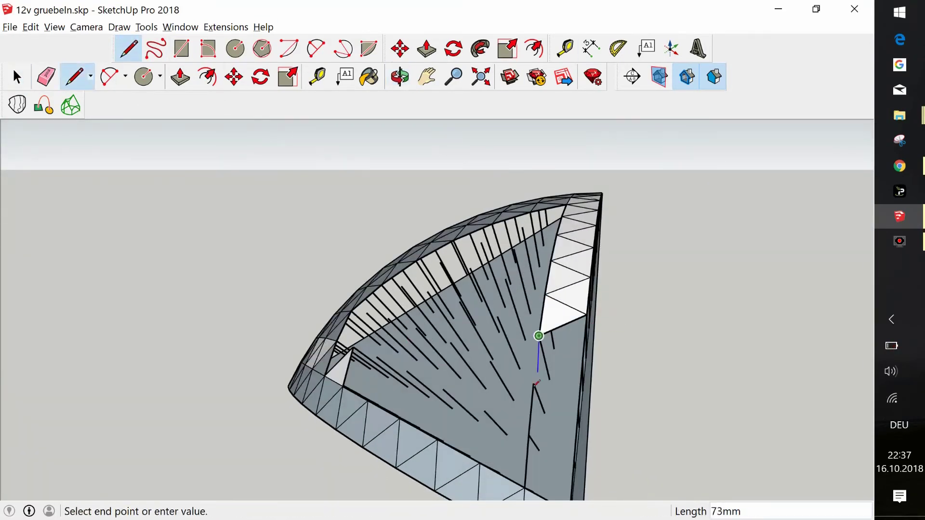
middle_click_drag(540, 337, 482, 385)
left_click(74, 77)
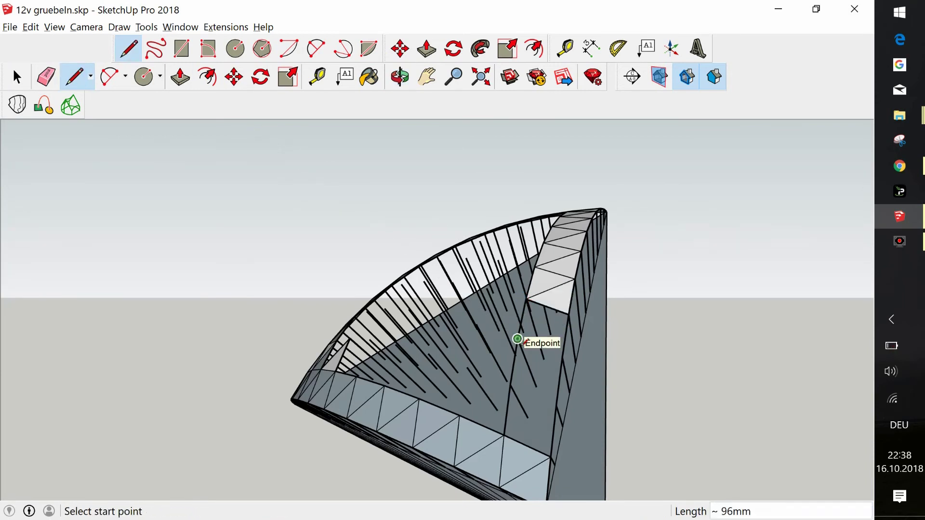
middle_click_drag(433, 289, 447, 347)
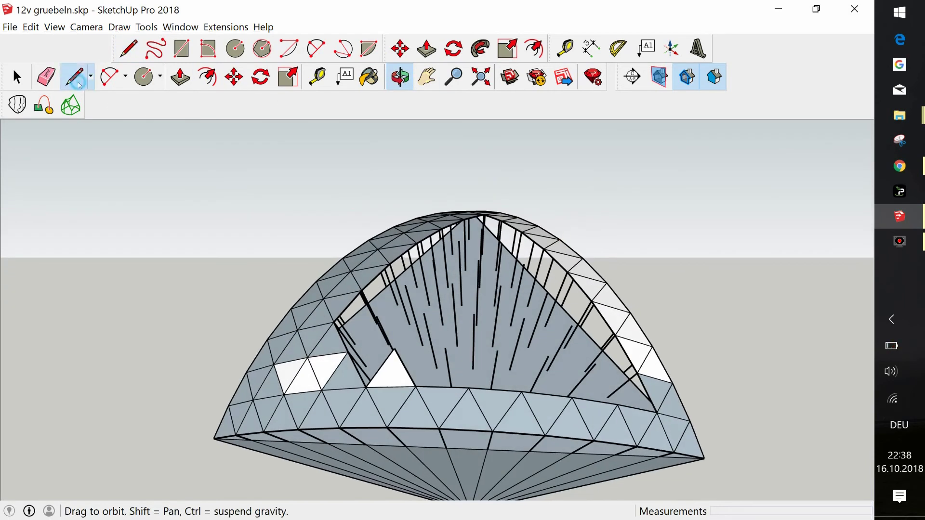
left_click(444, 351)
key("Escape")
left_click(626, 377)
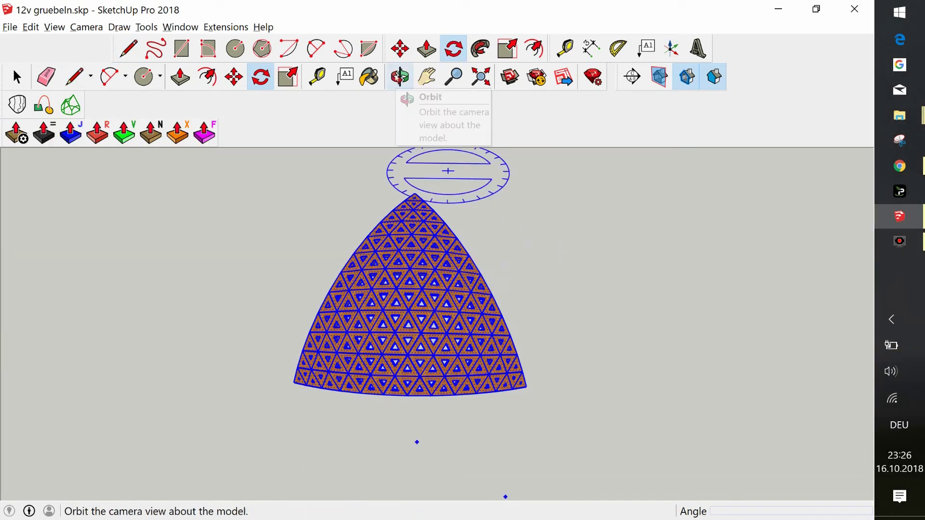
Orbit to a side view of the curved brown panel with its triangular cut-outs
left_click(399, 76)
left_click_drag(512, 221, 254, 14)
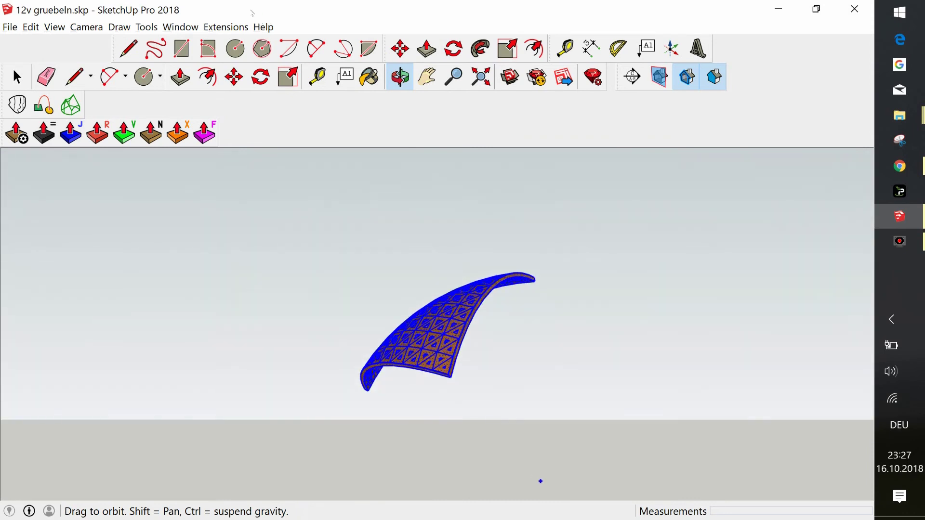
Rotate a copy of the panel section 72° about the axis through the guide point, beside the original
left_click(261, 77)
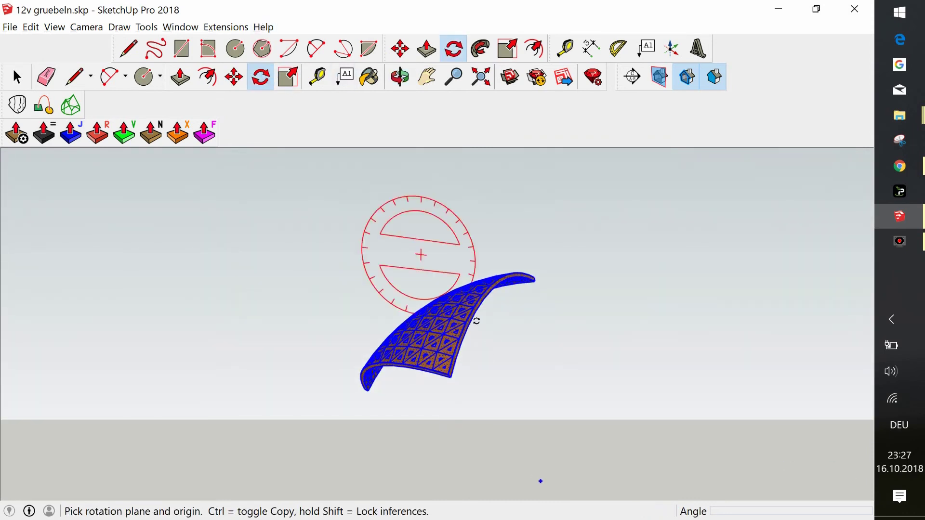
left_click(542, 481)
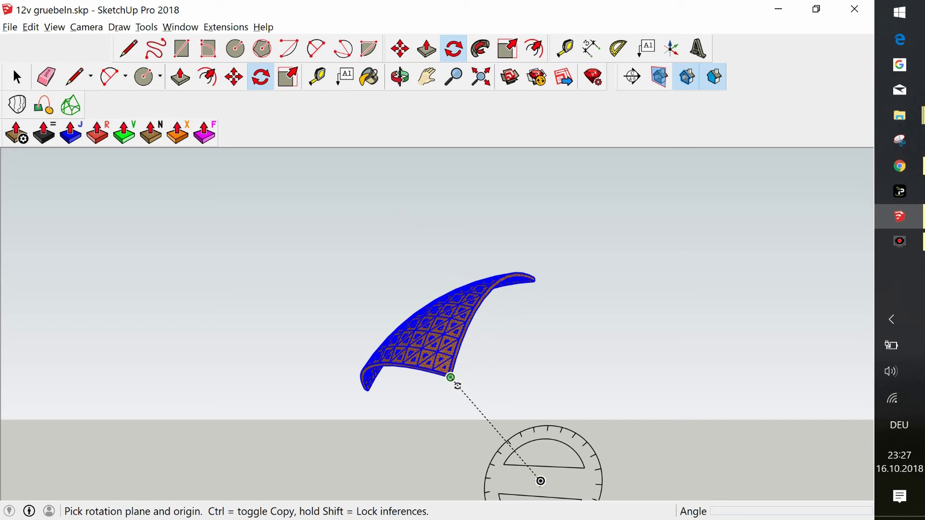
left_click(452, 378)
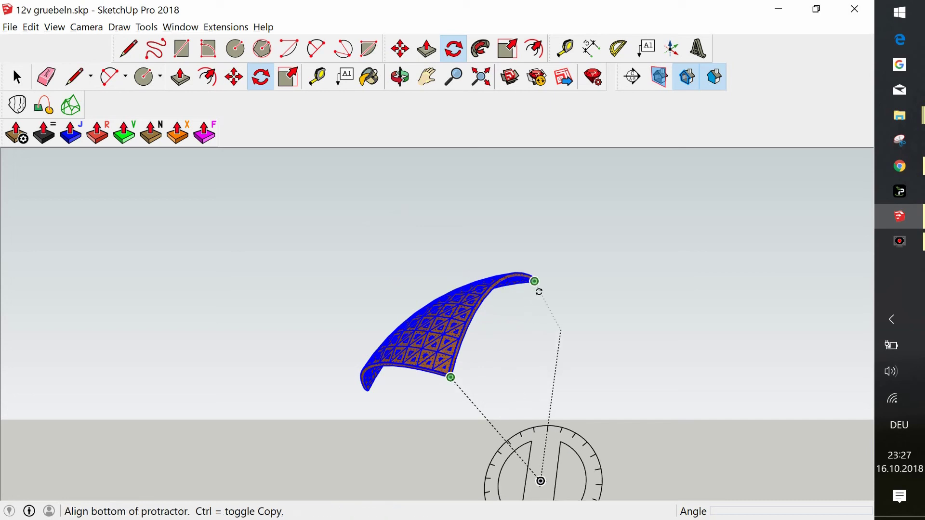
left_click(535, 284)
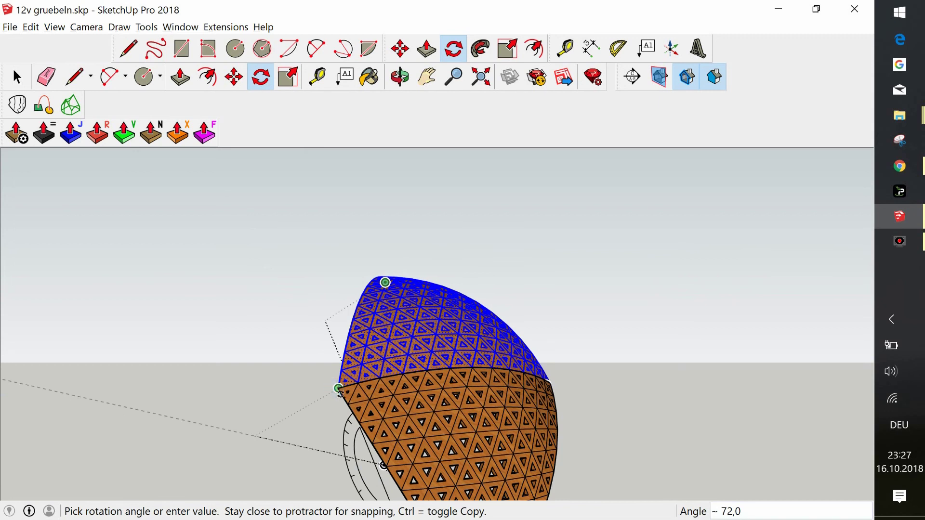
left_click(340, 390)
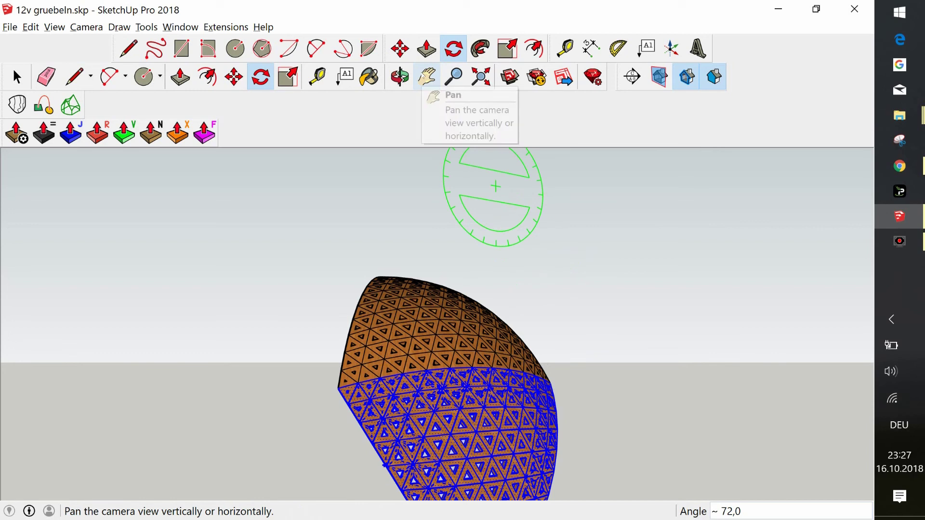
left_click(427, 76)
left_click_drag(417, 219, 420, 127)
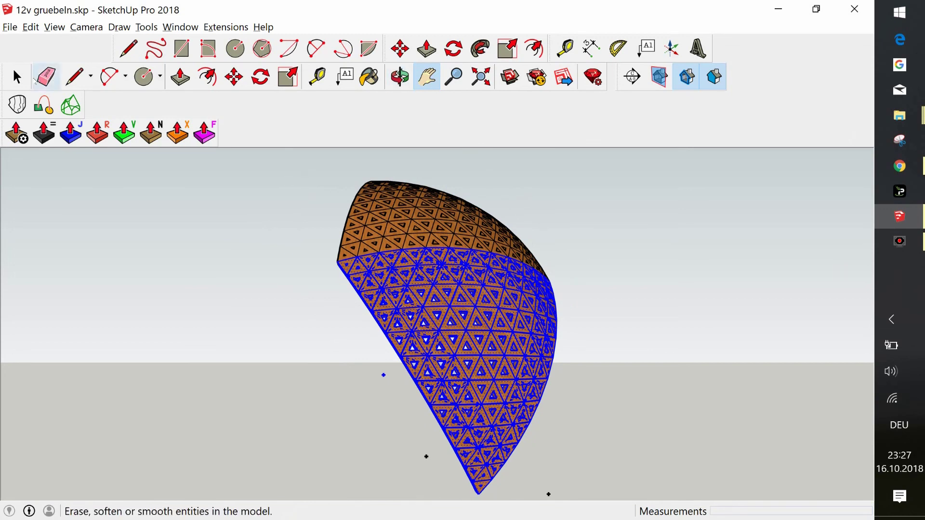
left_click(19, 80)
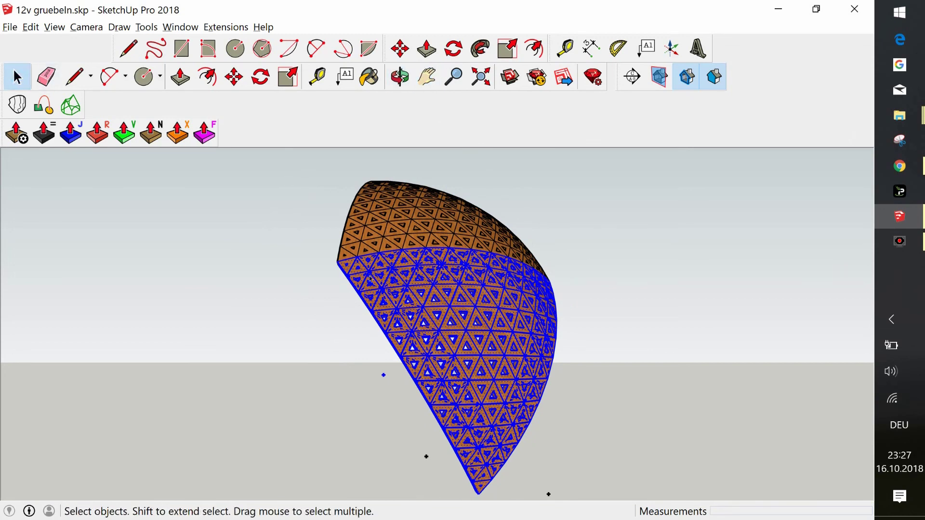
Make the selected lower dome section into a group
right_click(429, 289)
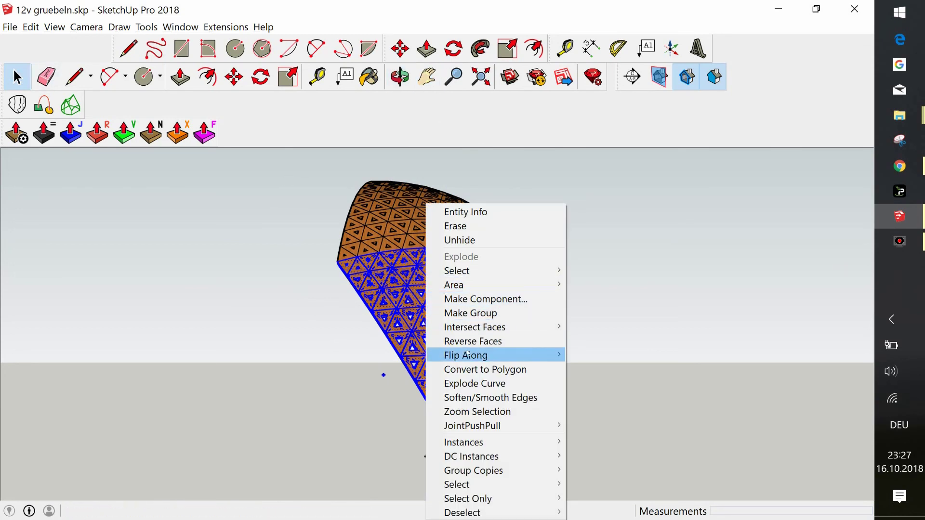
mouse_move(470, 355)
mouse_move(480, 283)
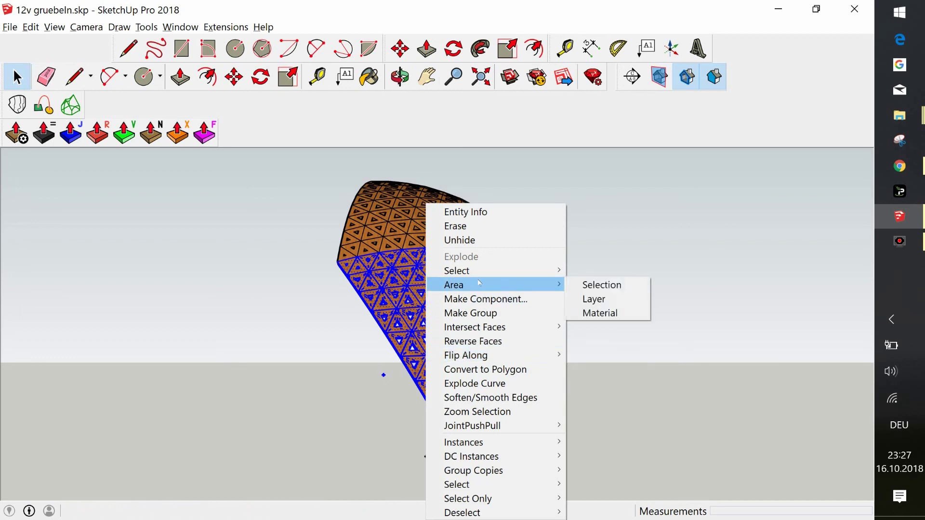
left_click(479, 314)
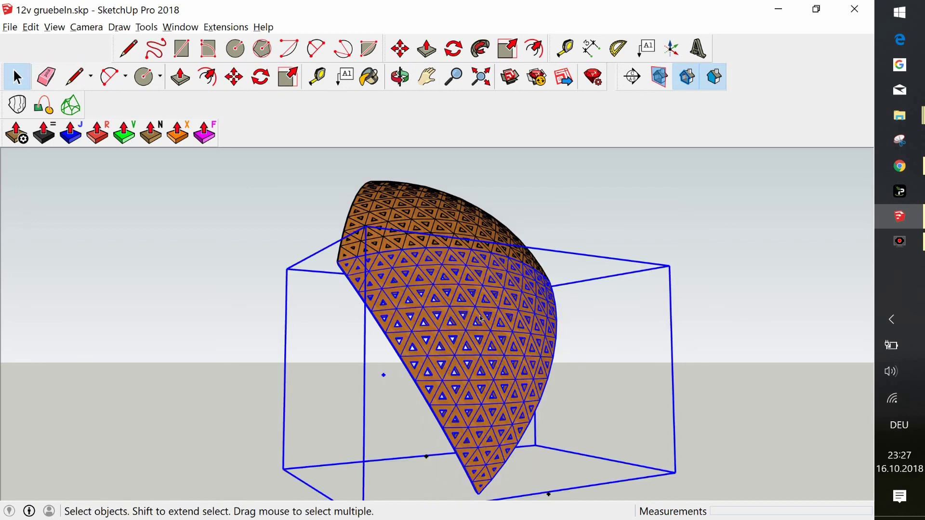
left_click(210, 229)
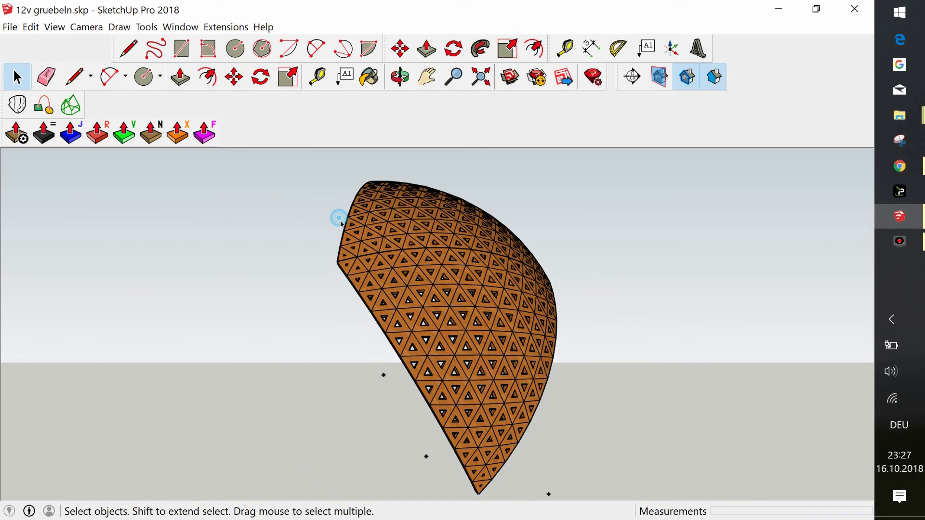
Select the upper dome section and make it a separate group
left_click(407, 224)
right_click(407, 225)
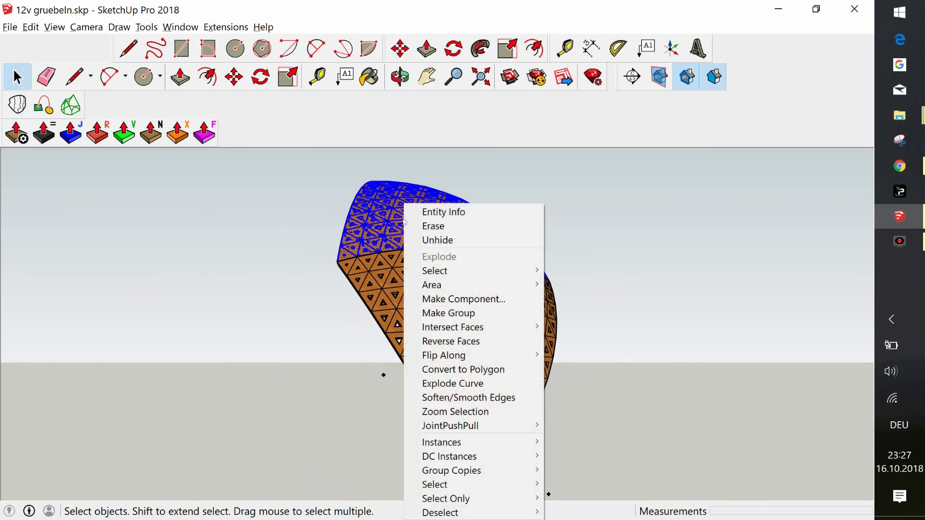
left_click(469, 314)
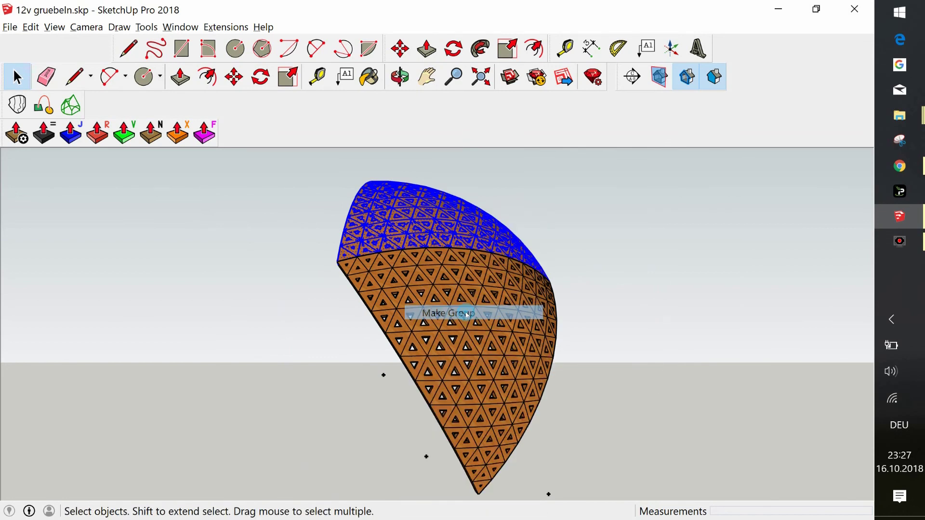
left_click(255, 313)
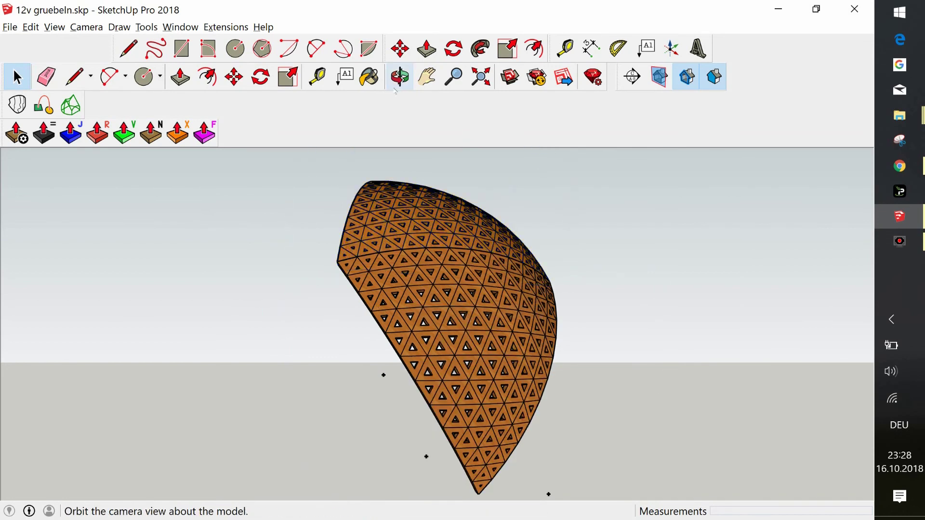